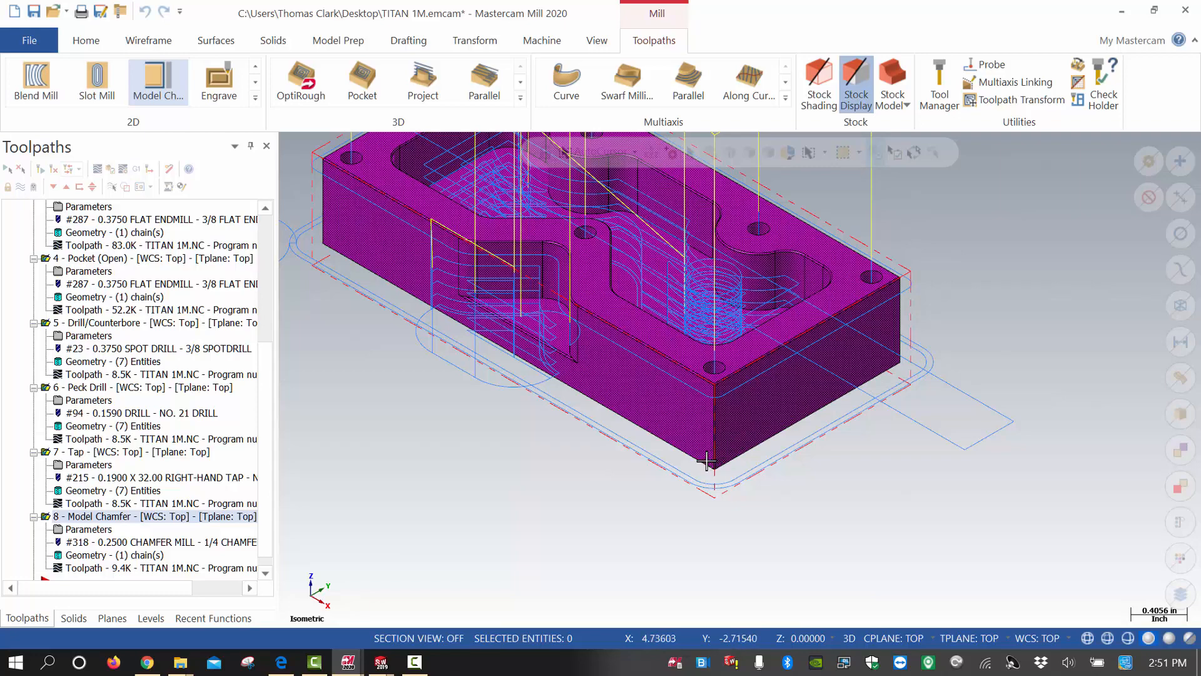
{"action": "scroll", "coordinate": [713, 349], "scroll_direction": "up", "scroll_amount": 4}
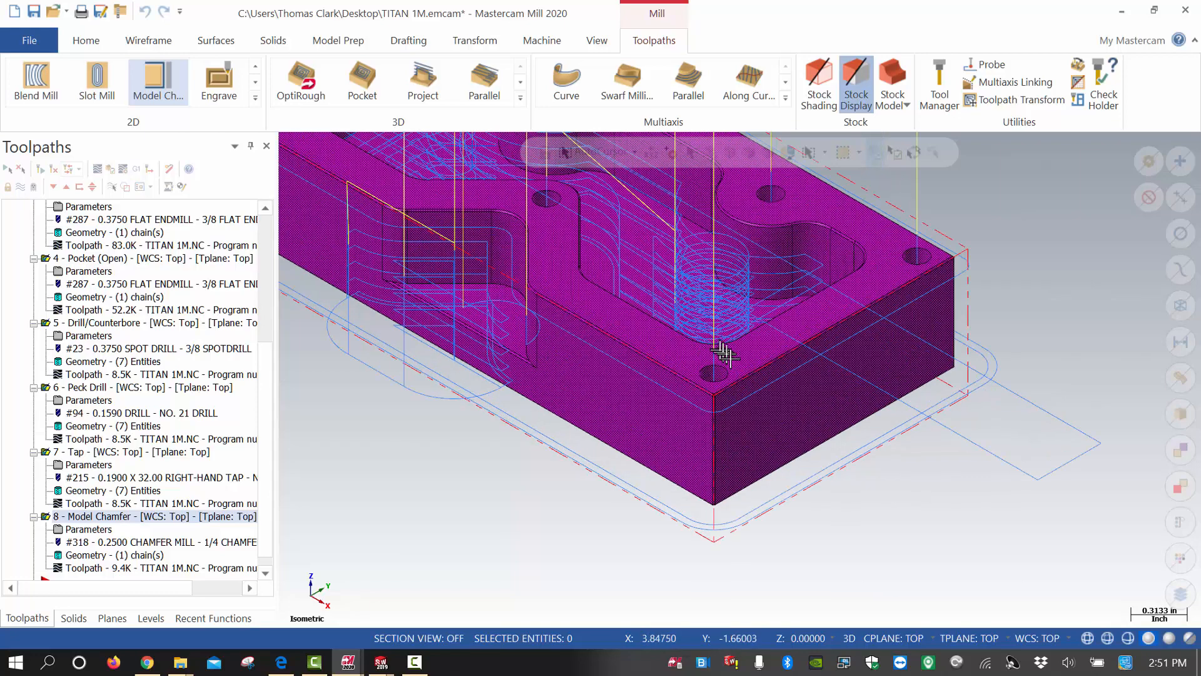
{"action": "scroll", "coordinate": [738, 372], "scroll_direction": "up", "scroll_amount": 3}
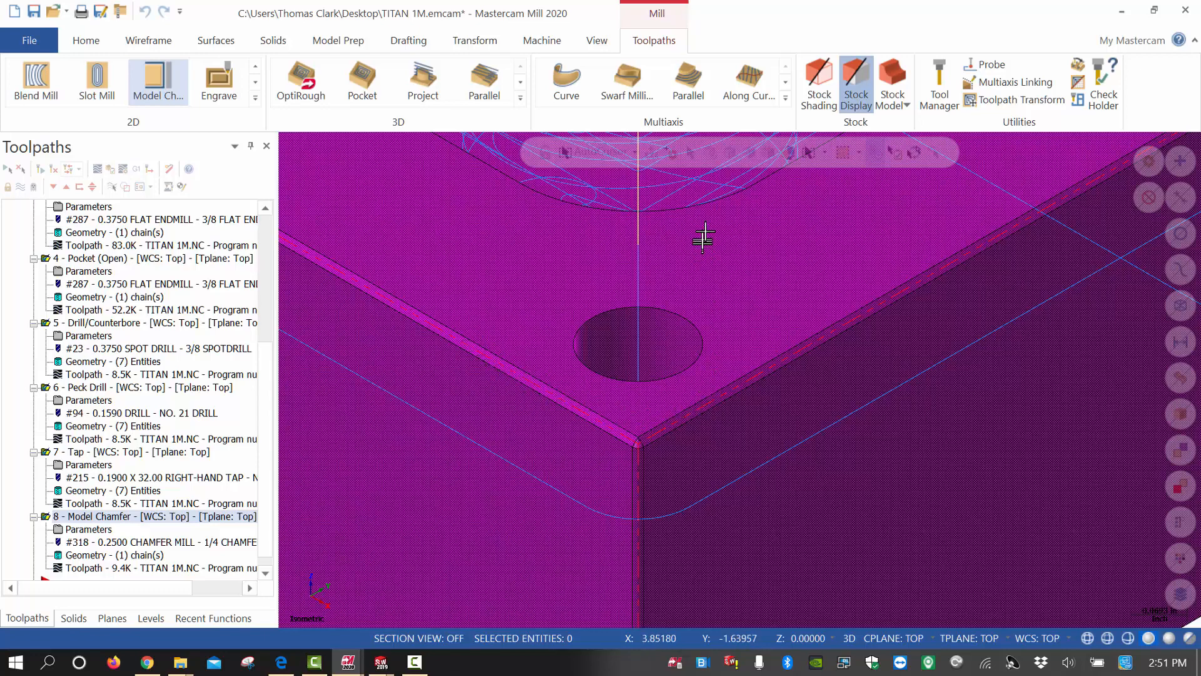
{"action": "scroll", "coordinate": [731, 277], "scroll_direction": "down", "scroll_amount": 1}
{"action": "scroll", "coordinate": [730, 277], "scroll_direction": "down", "scroll_amount": 5}
{"action": "scroll", "coordinate": [839, 201], "scroll_direction": "up", "scroll_amount": 3}
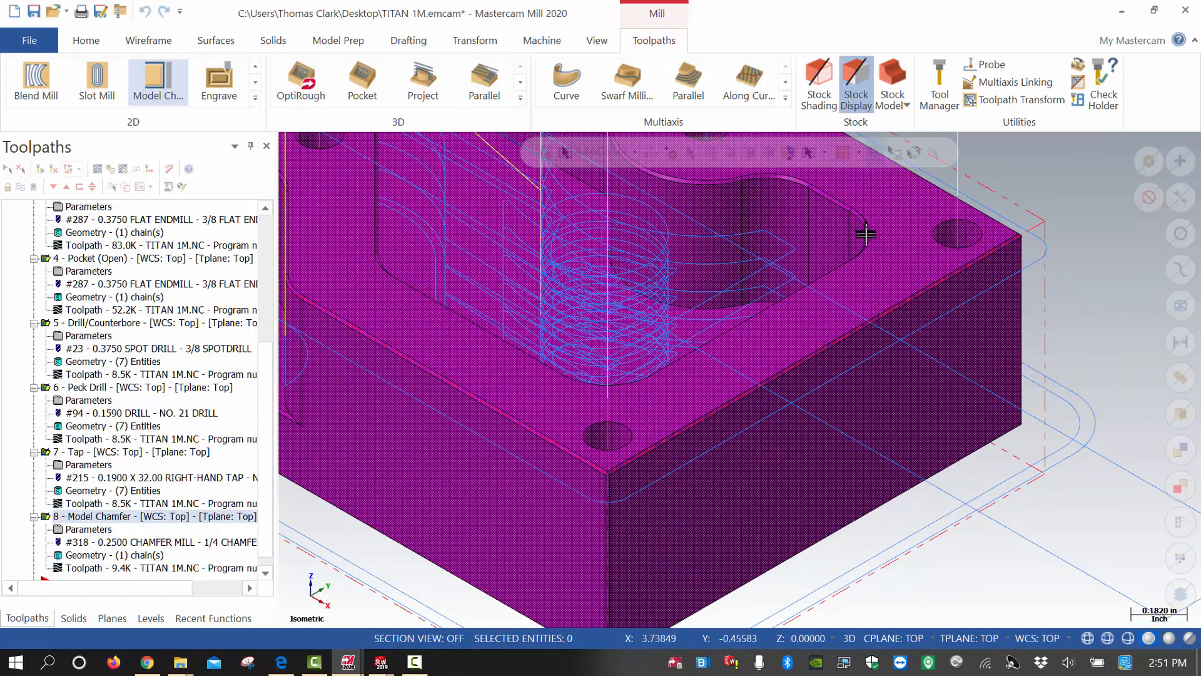
{"action": "scroll", "coordinate": [610, 438], "scroll_direction": "down", "scroll_amount": 1}
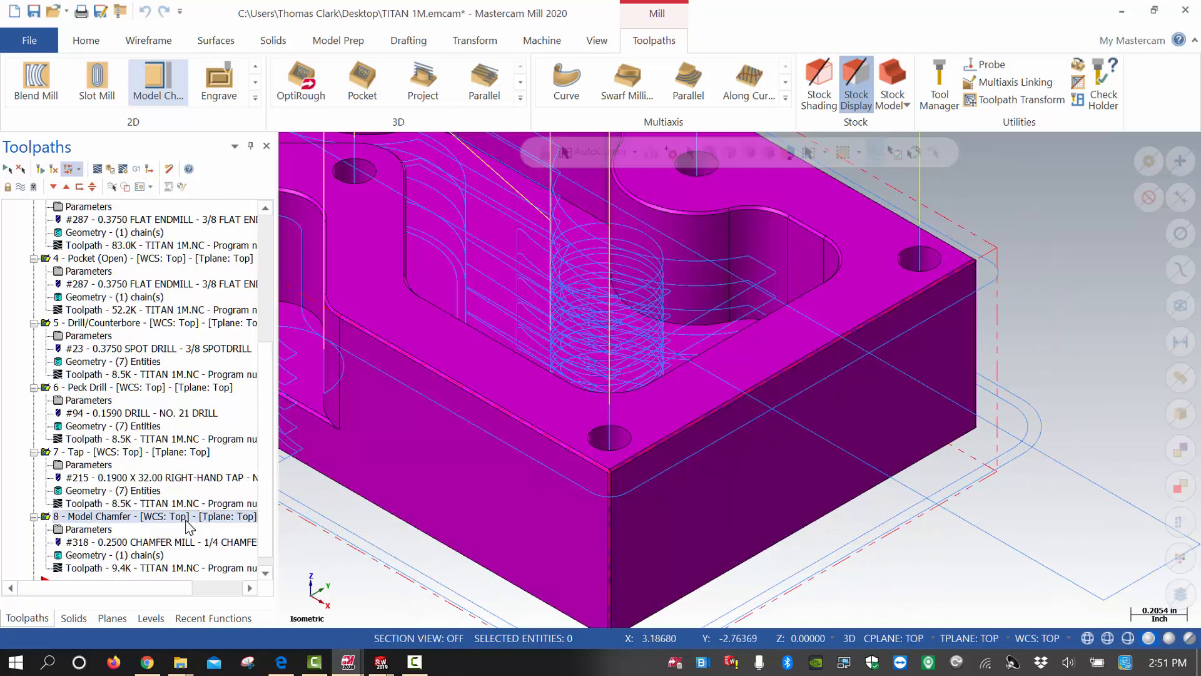
- Delete the existing Model Chamfer operation, number 8, from the toolpath list
{"action": "double_click", "coordinate": [64, 517]}
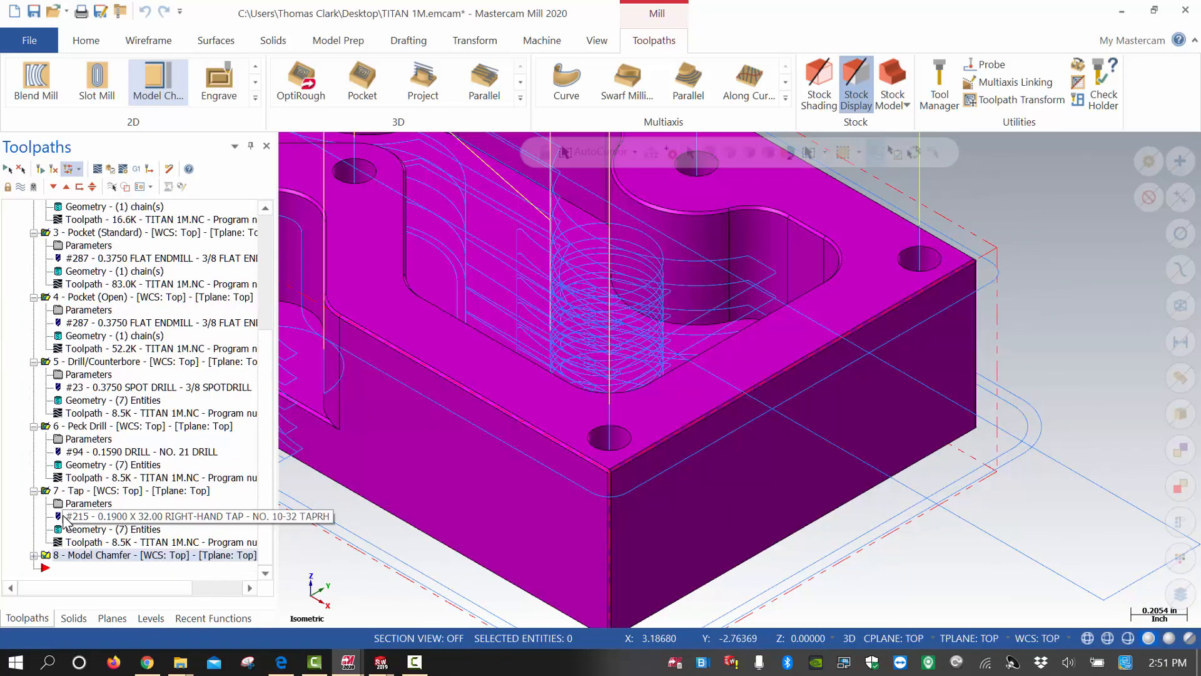
{"action": "left_click", "coordinate": [21, 169]}
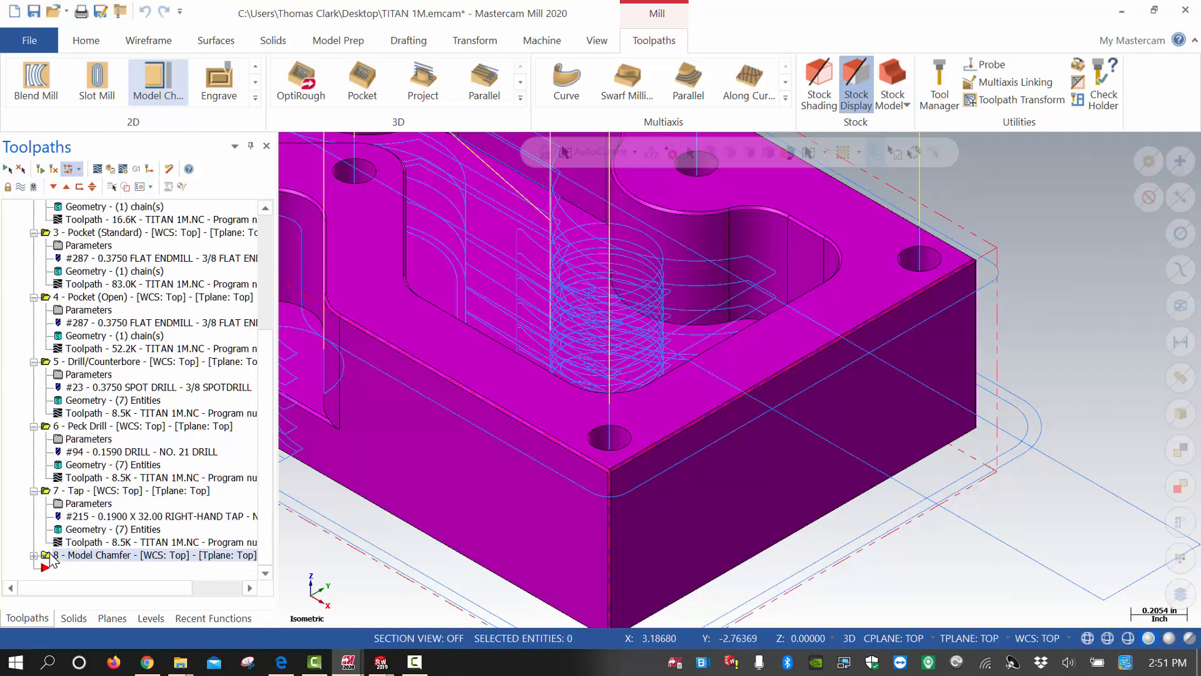
{"action": "key", "text": "Delete"}
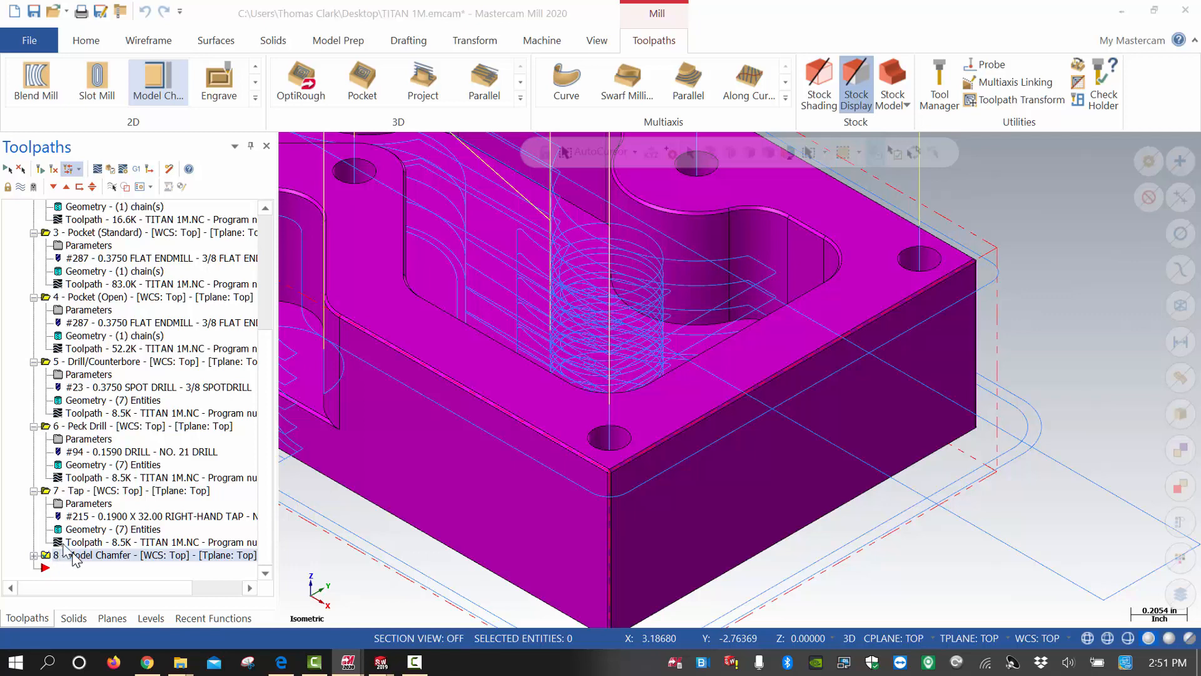
{"action": "left_click", "coordinate": [680, 403]}
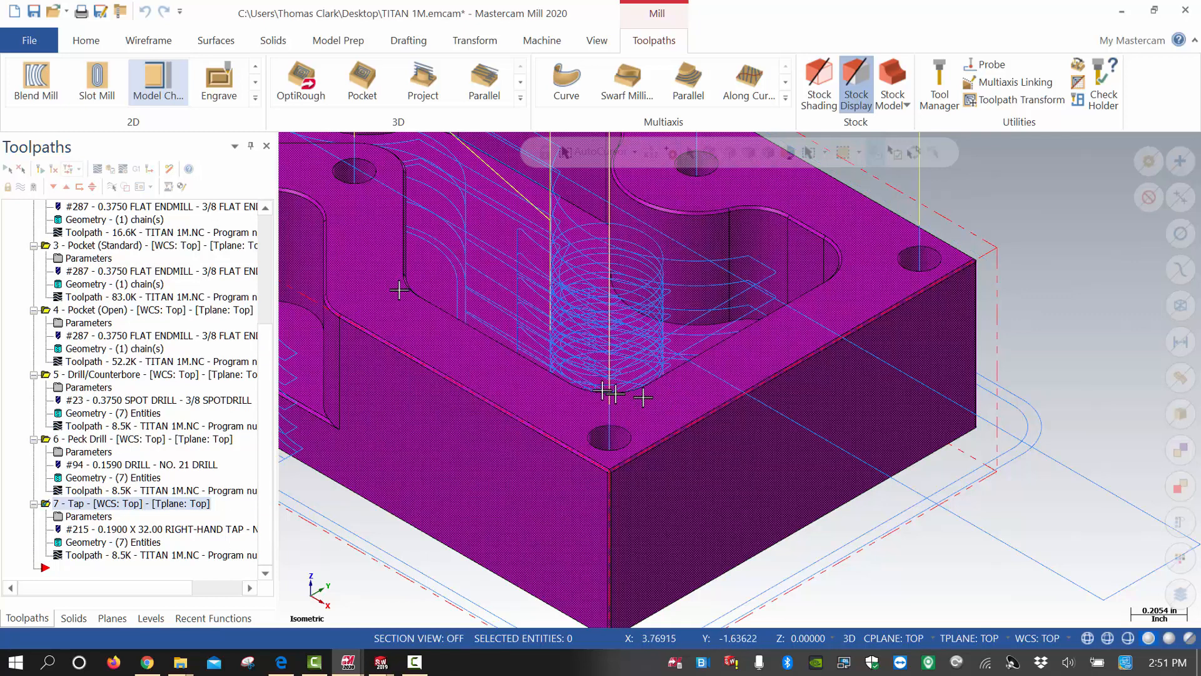
- Start a new 2D Model Chamfer toolpath and choose the 1/4 CHAMFER MILL, tool 318, as its tool
{"action": "left_click", "coordinate": [255, 97]}
{"action": "left_click", "coordinate": [156, 188]}
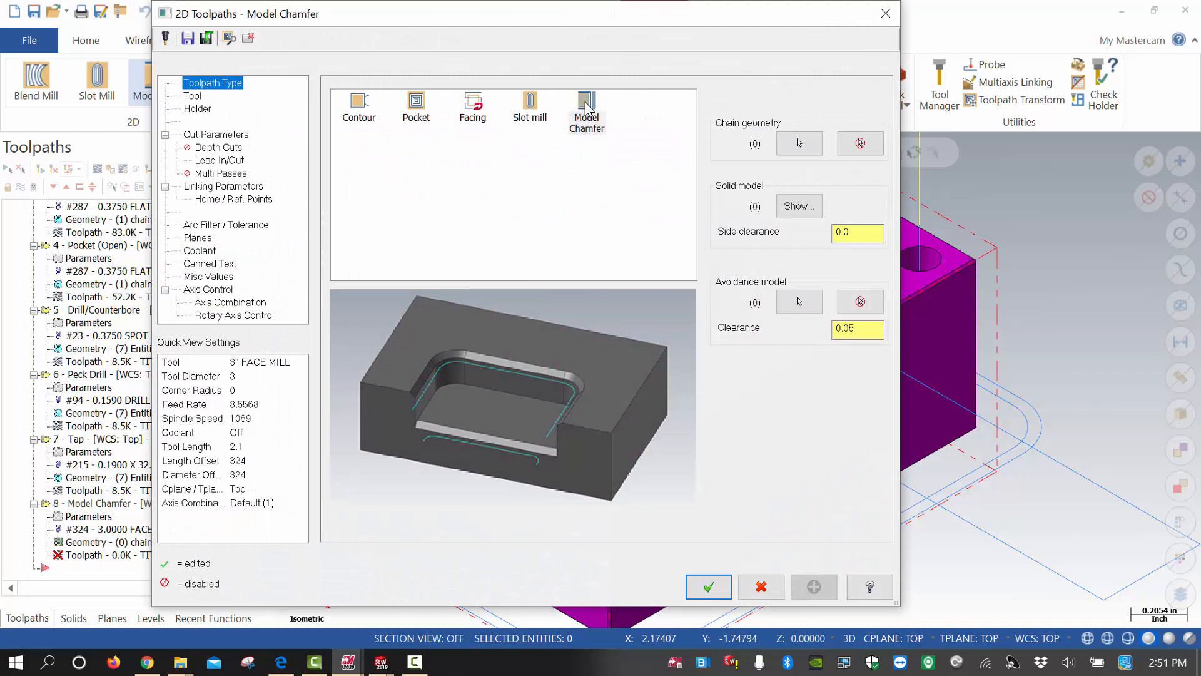
{"action": "left_click", "coordinate": [192, 96]}
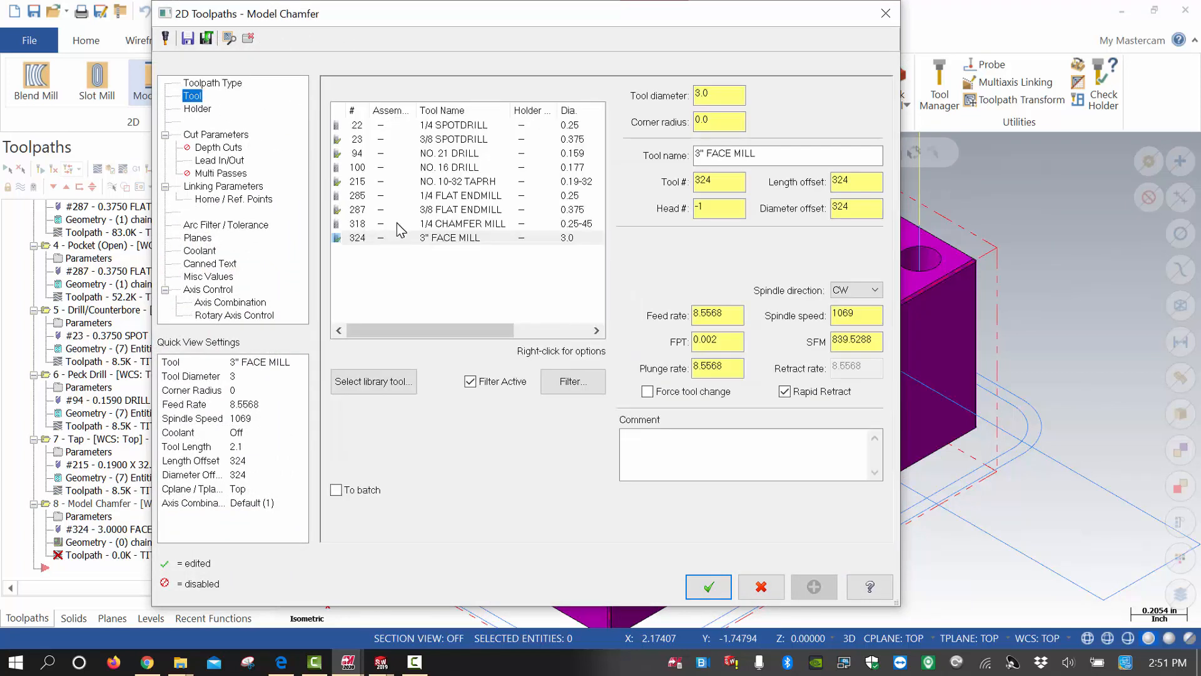
{"action": "left_click", "coordinate": [401, 224]}
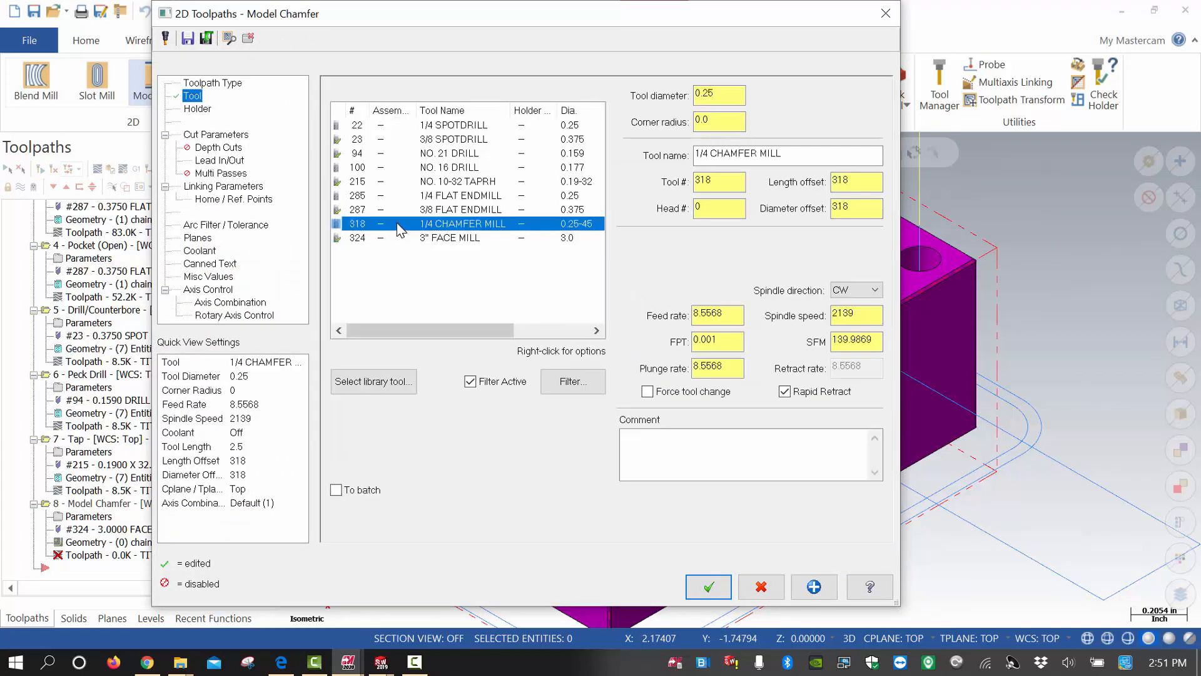
{"action": "left_click", "coordinate": [580, 387]}
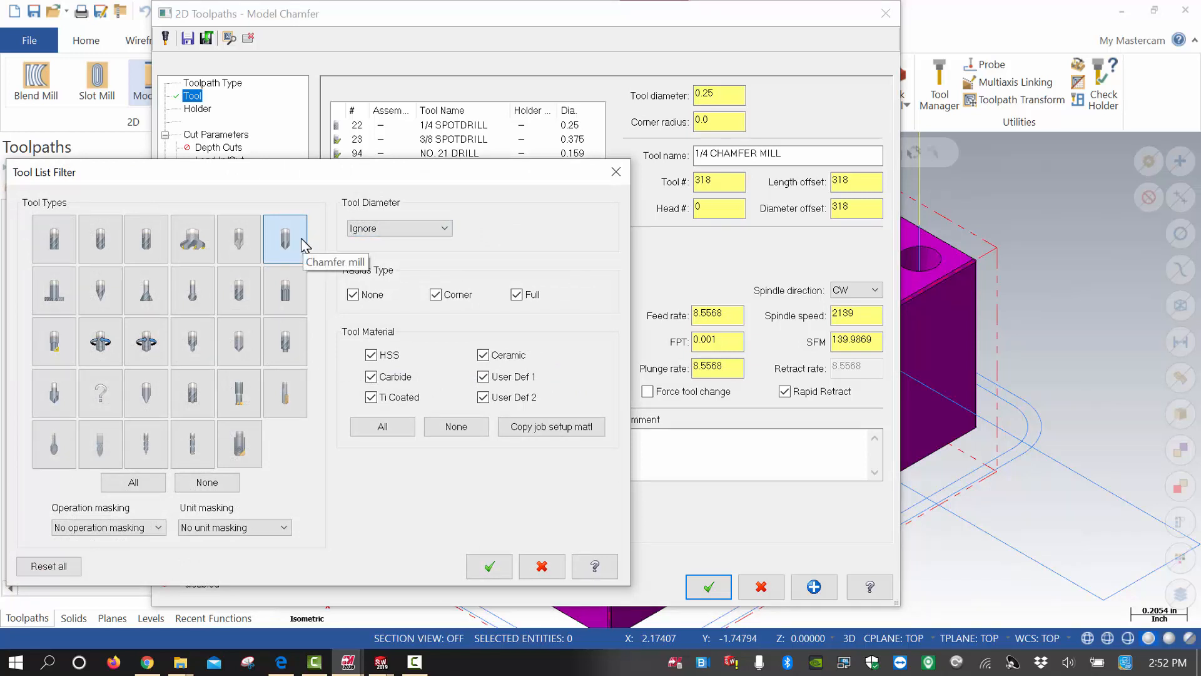
{"action": "left_click", "coordinate": [207, 482]}
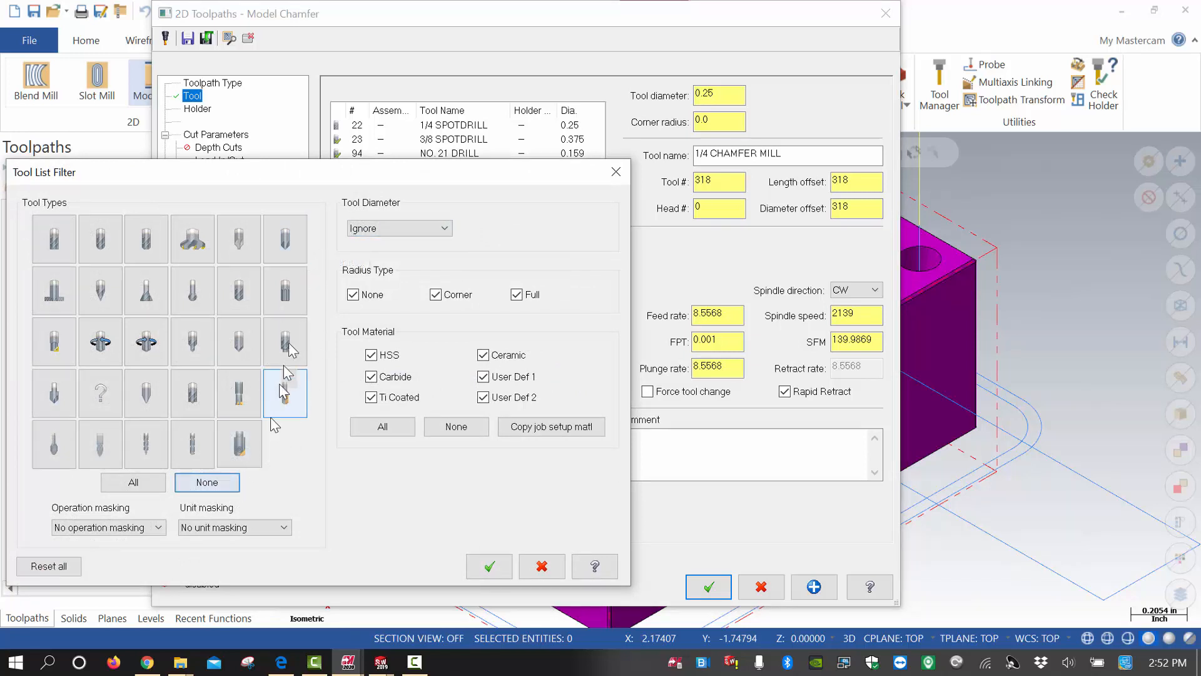
{"action": "left_click", "coordinate": [292, 241]}
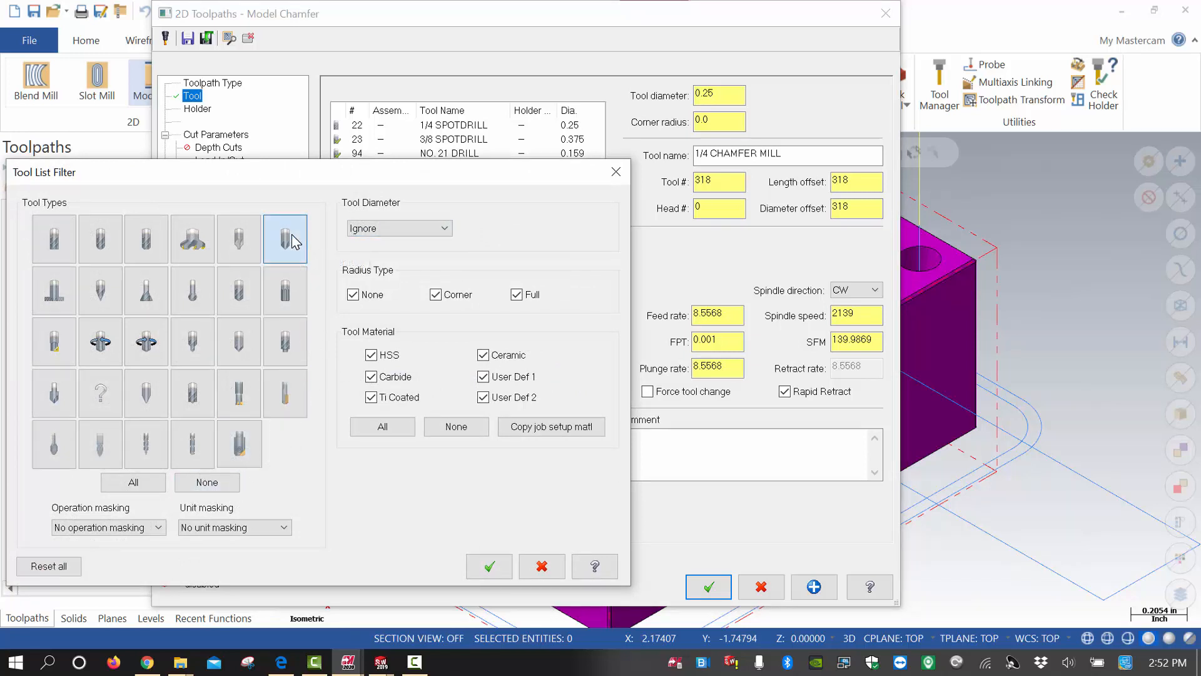
{"action": "left_click", "coordinate": [542, 565]}
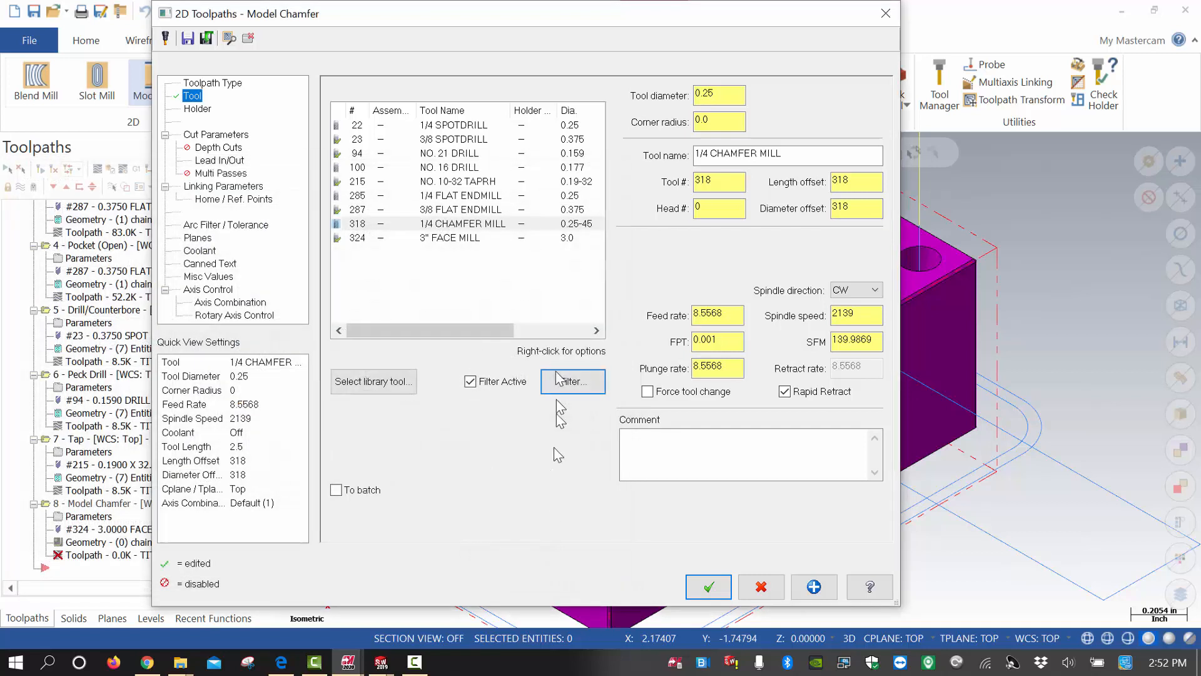
- Apply the 1/4 CHAMFER MILL to the Model Chamfer operation
{"action": "left_click", "coordinate": [410, 226]}
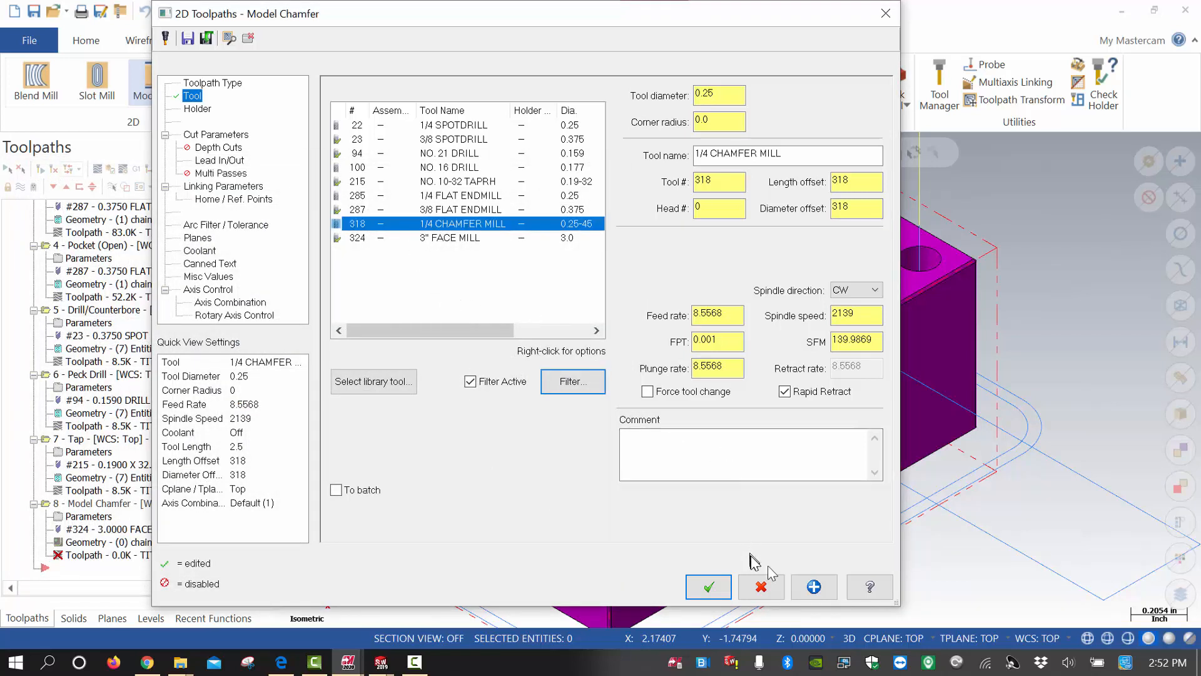
{"action": "left_click", "coordinate": [813, 586]}
- Begin the chain geometry as a 3D solid edge chain on the outer chamfer's lower edge, between the front corner and the open pocket
{"action": "left_click", "coordinate": [213, 83]}
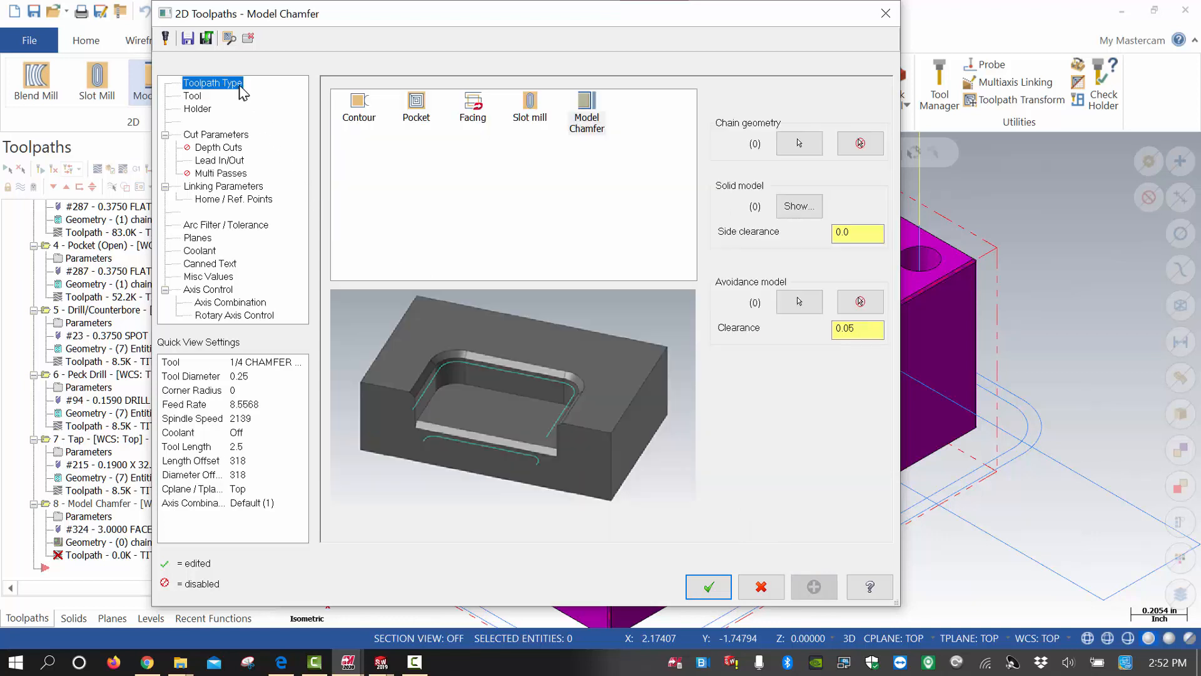
{"action": "left_click", "coordinate": [812, 154]}
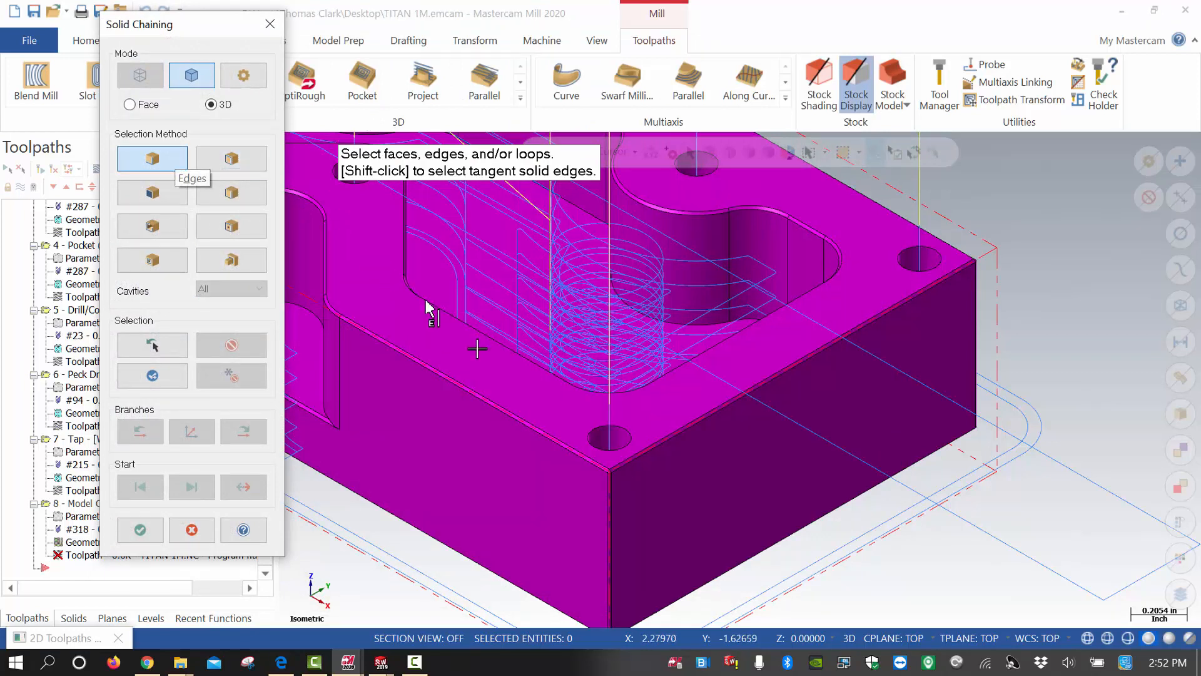
{"action": "left_click", "coordinate": [576, 463]}
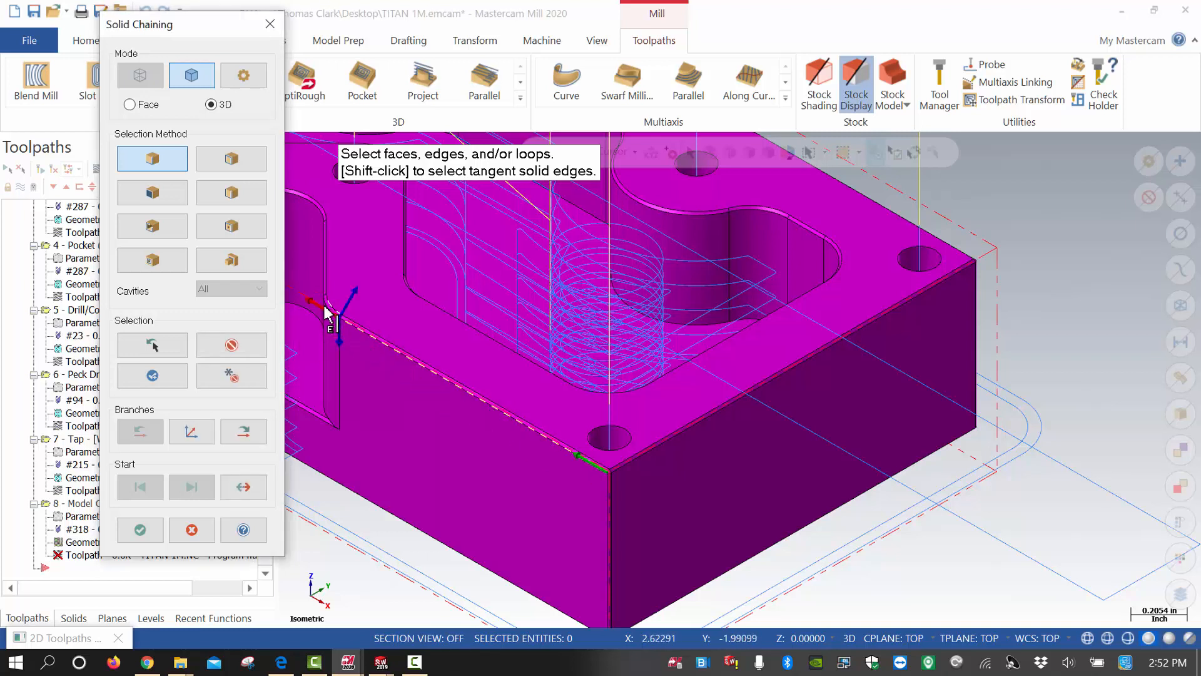
- Extend the edge chain branch by branch through the open pocket and around the block's top perimeter back to the front corner, and accept it
{"action": "scroll", "coordinate": [325, 309], "scroll_direction": "up", "scroll_amount": 5}
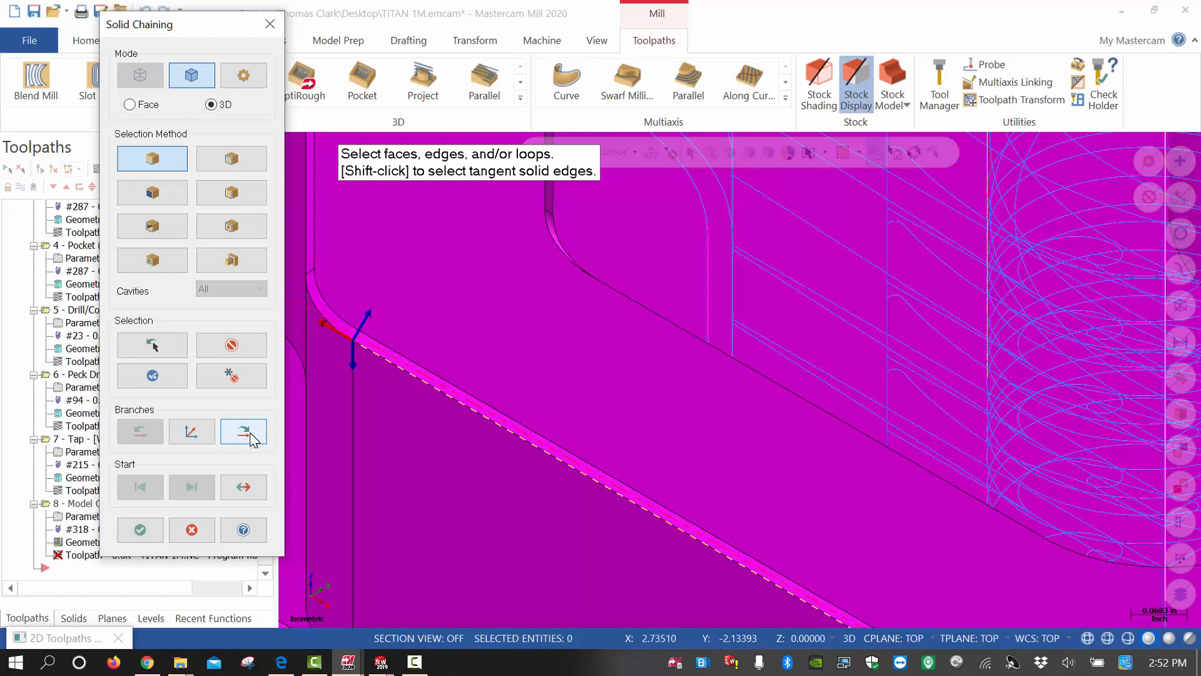
{"action": "scroll", "coordinate": [544, 354], "scroll_direction": "down", "scroll_amount": 9}
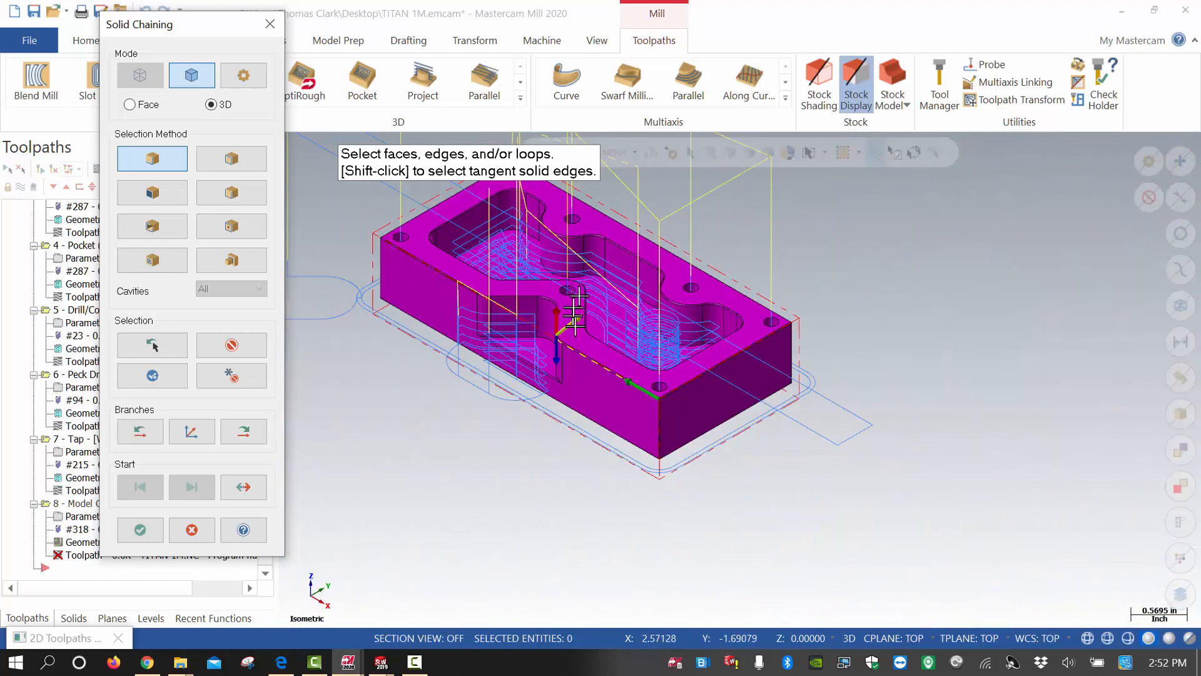
{"action": "scroll", "coordinate": [705, 419], "scroll_direction": "up", "scroll_amount": 1}
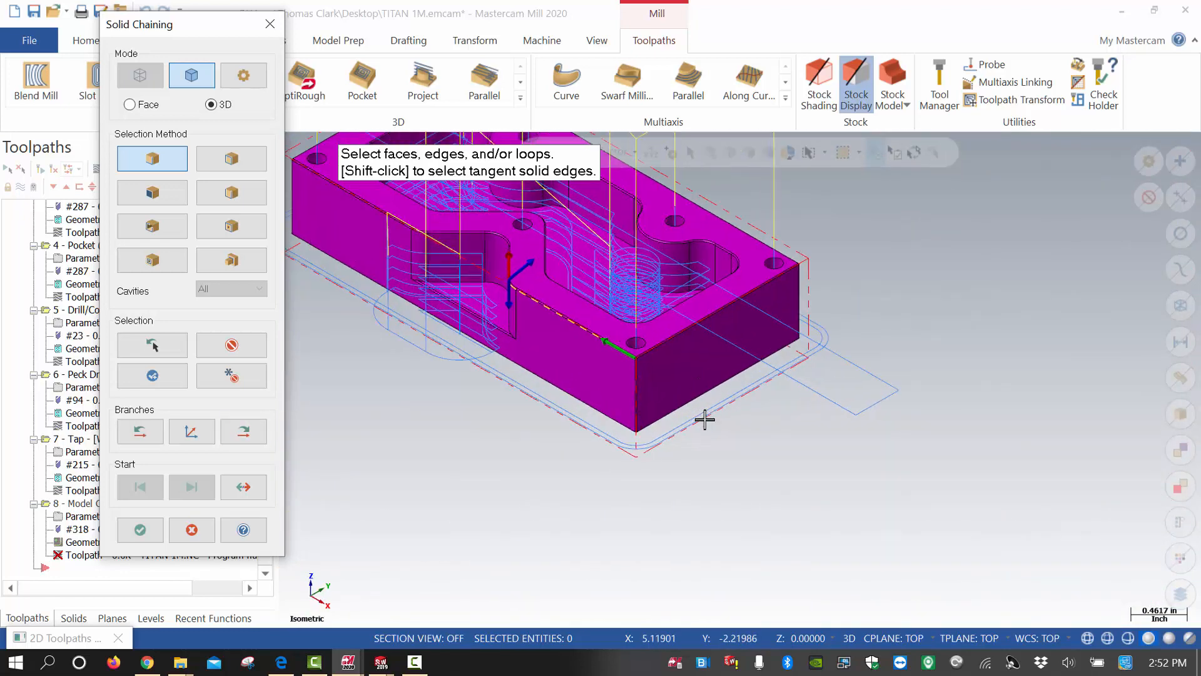
{"action": "scroll", "coordinate": [705, 419], "scroll_direction": "down", "scroll_amount": 3}
{"action": "scroll", "coordinate": [576, 246], "scroll_direction": "up", "scroll_amount": 4}
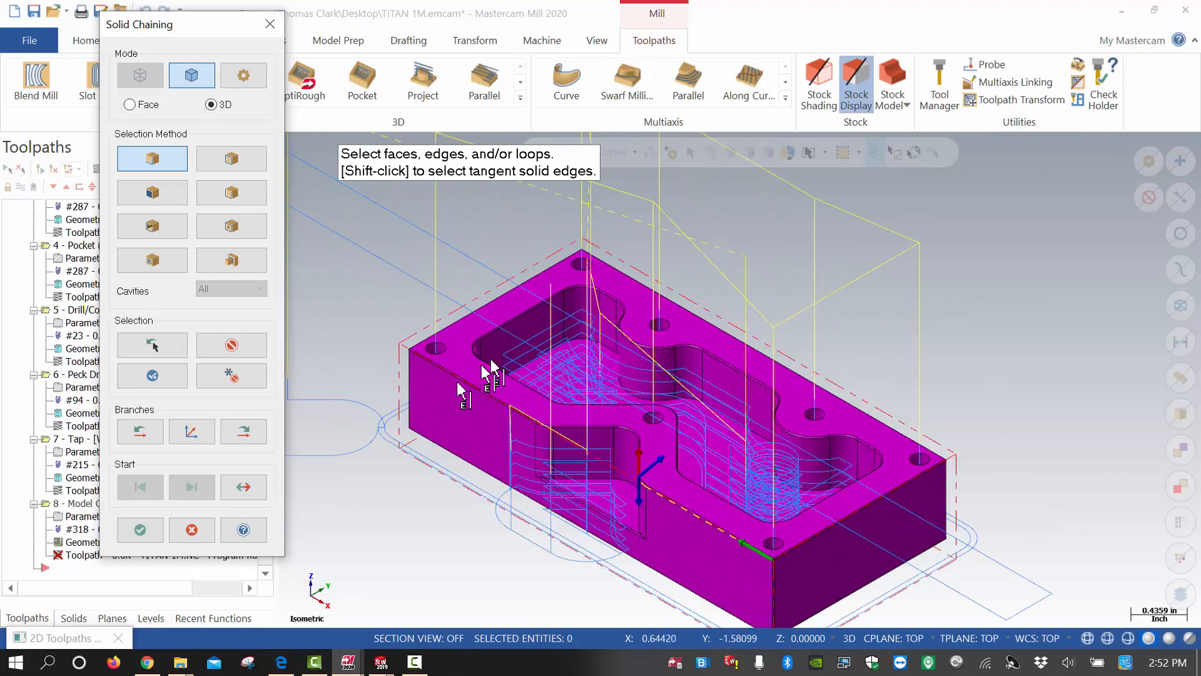
{"action": "left_click", "coordinate": [244, 432]}
{"action": "left_click", "coordinate": [244, 432]}
{"action": "left_click", "coordinate": [244, 432]}
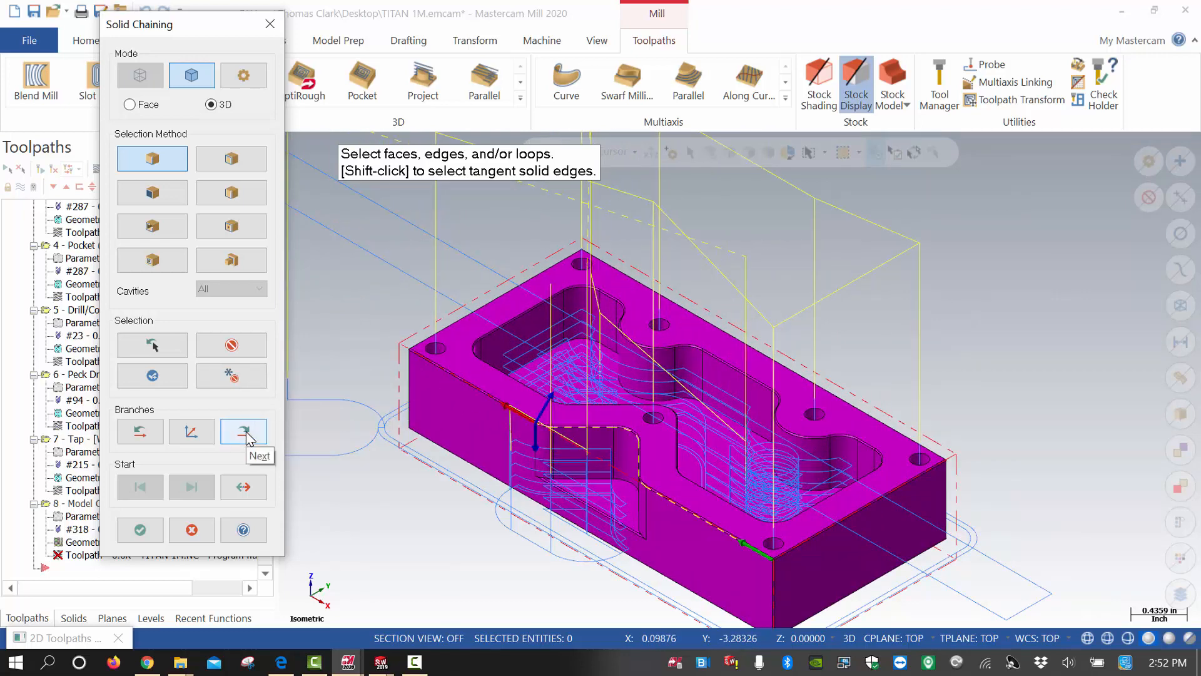
{"action": "left_click", "coordinate": [244, 432]}
{"action": "left_click", "coordinate": [244, 432]}
{"action": "left_click", "coordinate": [244, 431]}
{"action": "left_click", "coordinate": [244, 432]}
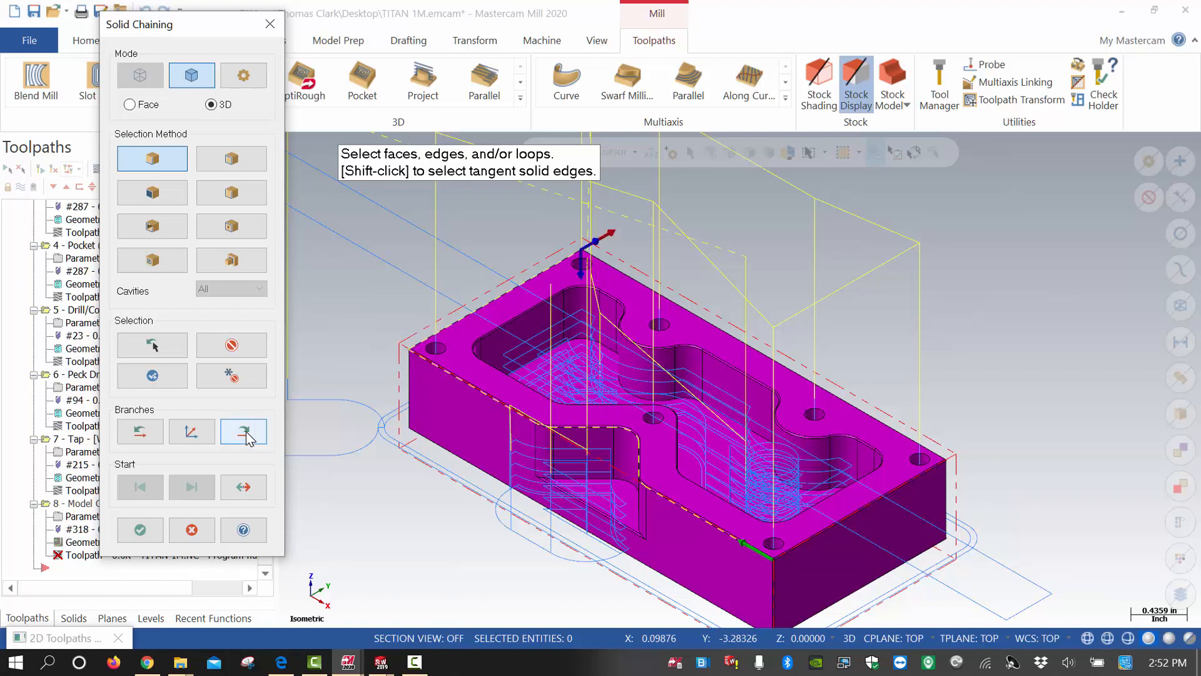
{"action": "left_click", "coordinate": [244, 431]}
{"action": "left_click", "coordinate": [244, 431]}
{"action": "left_click", "coordinate": [244, 431]}
{"action": "left_click", "coordinate": [244, 432]}
{"action": "left_click", "coordinate": [244, 431]}
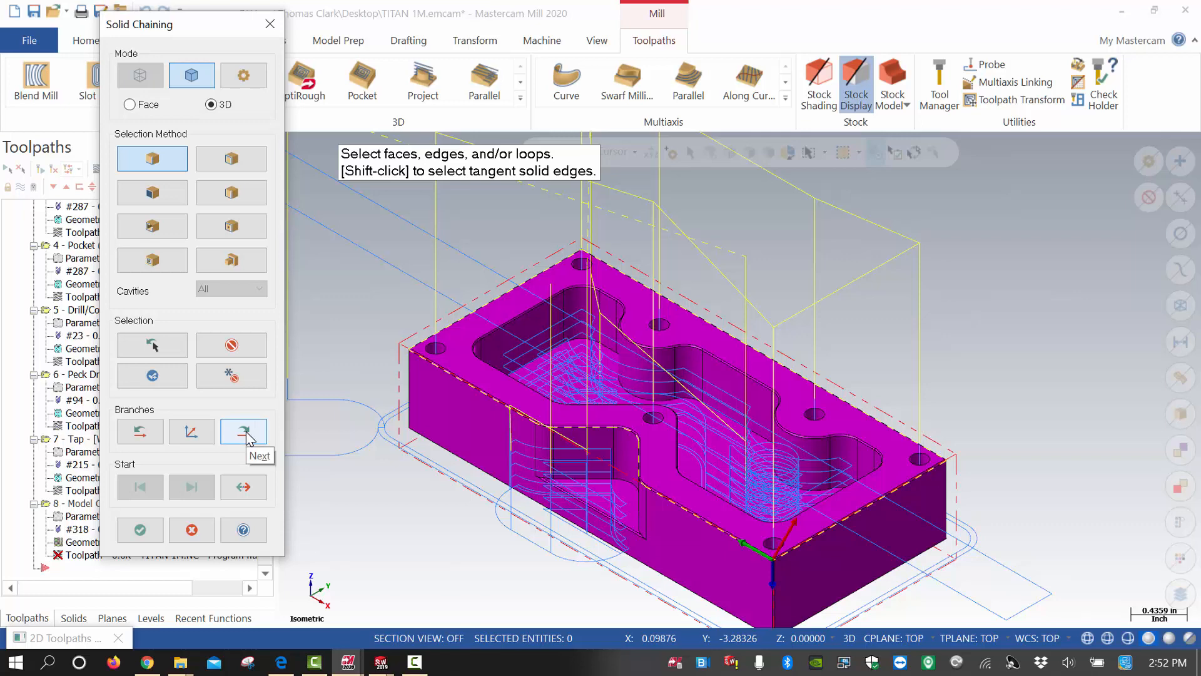
{"action": "left_click", "coordinate": [247, 436]}
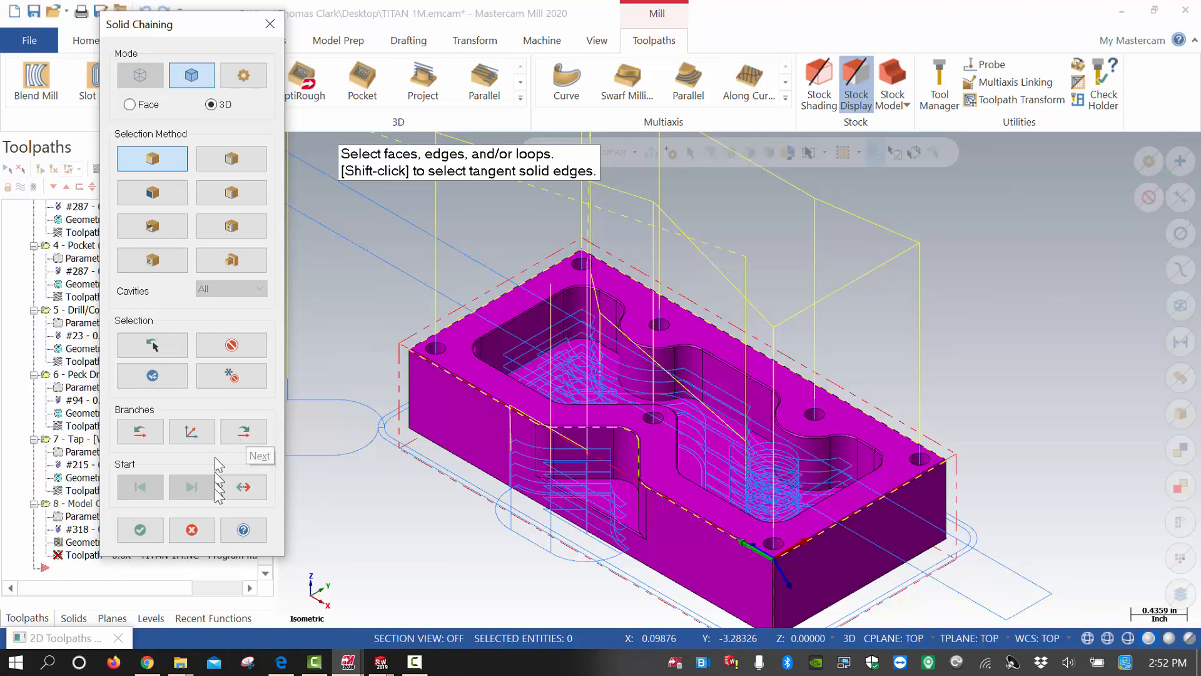
{"action": "left_click", "coordinate": [139, 527]}
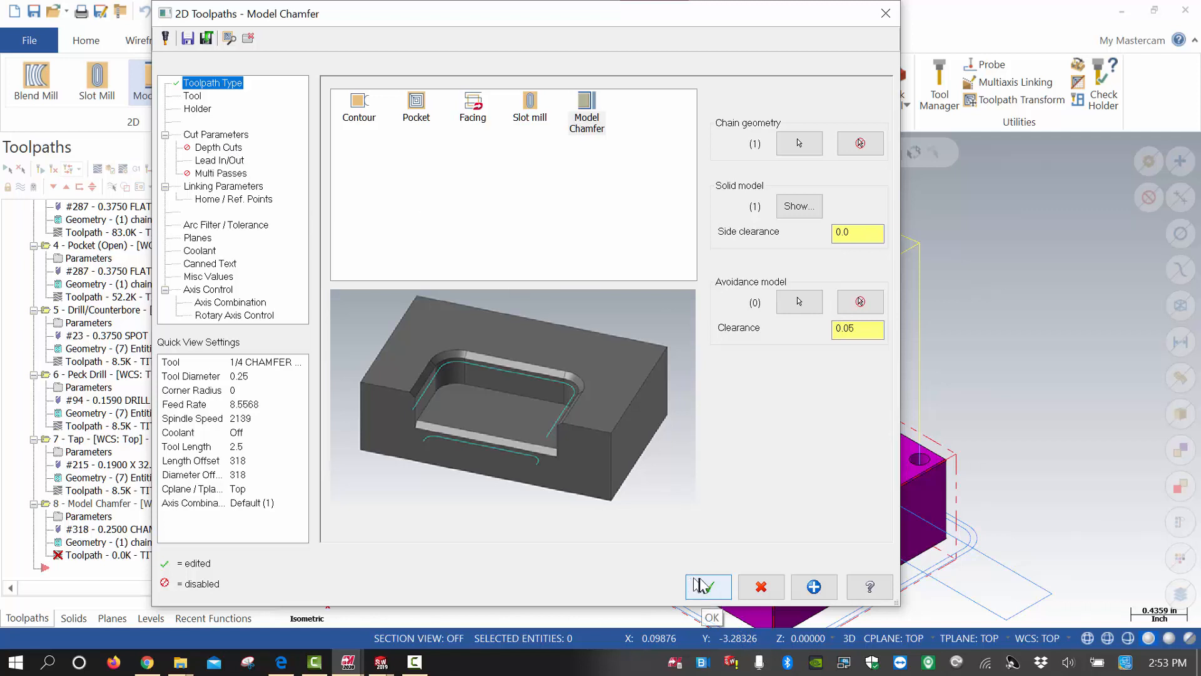
- Set the linking clearance to 1.0 and try to generate the Model Chamfer toolpath with the remaining parameters as given
{"action": "left_click", "coordinate": [222, 137]}
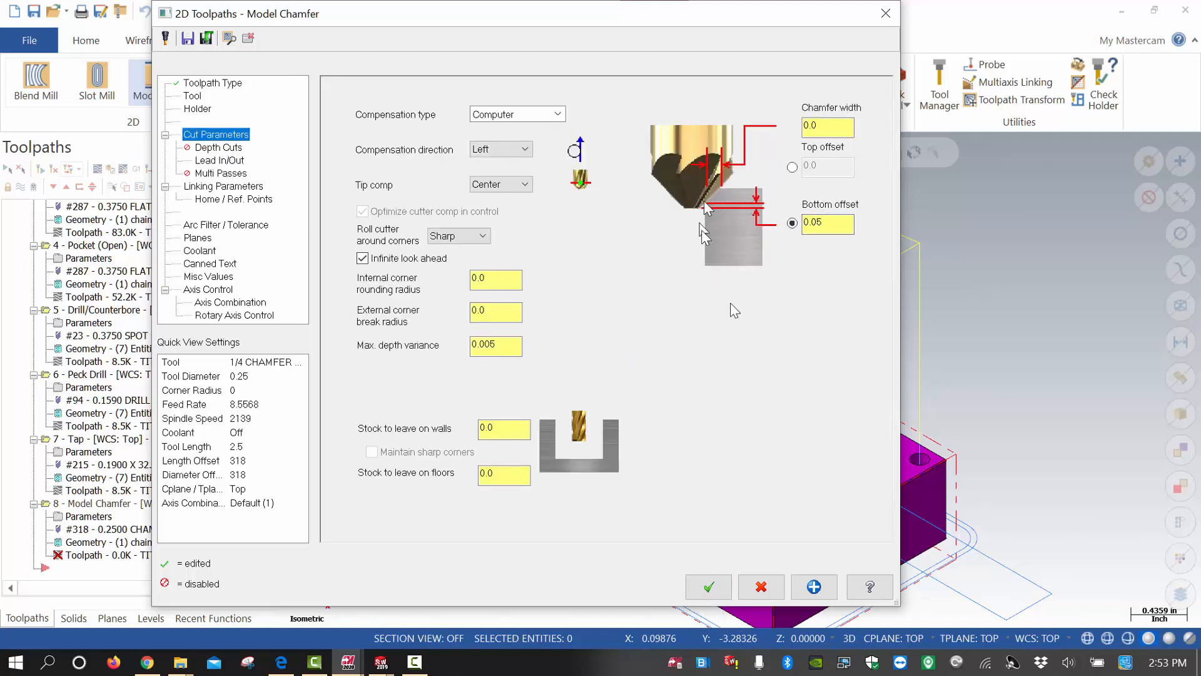
{"action": "left_click", "coordinate": [218, 148]}
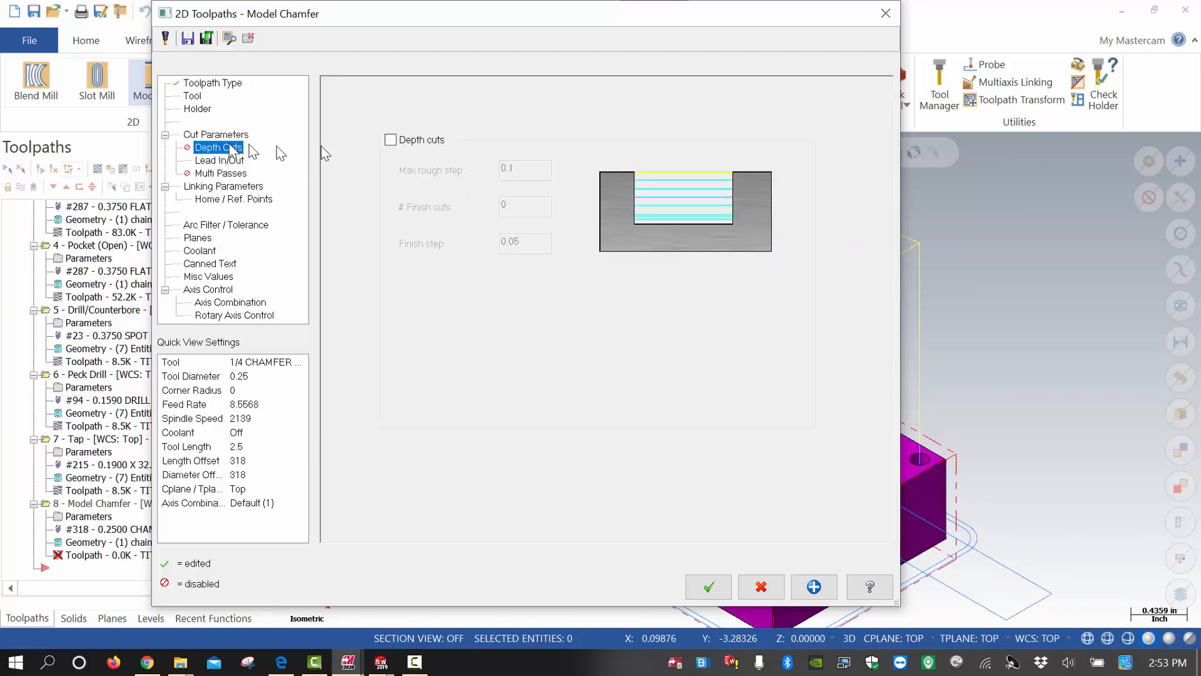
{"action": "left_click", "coordinate": [231, 186]}
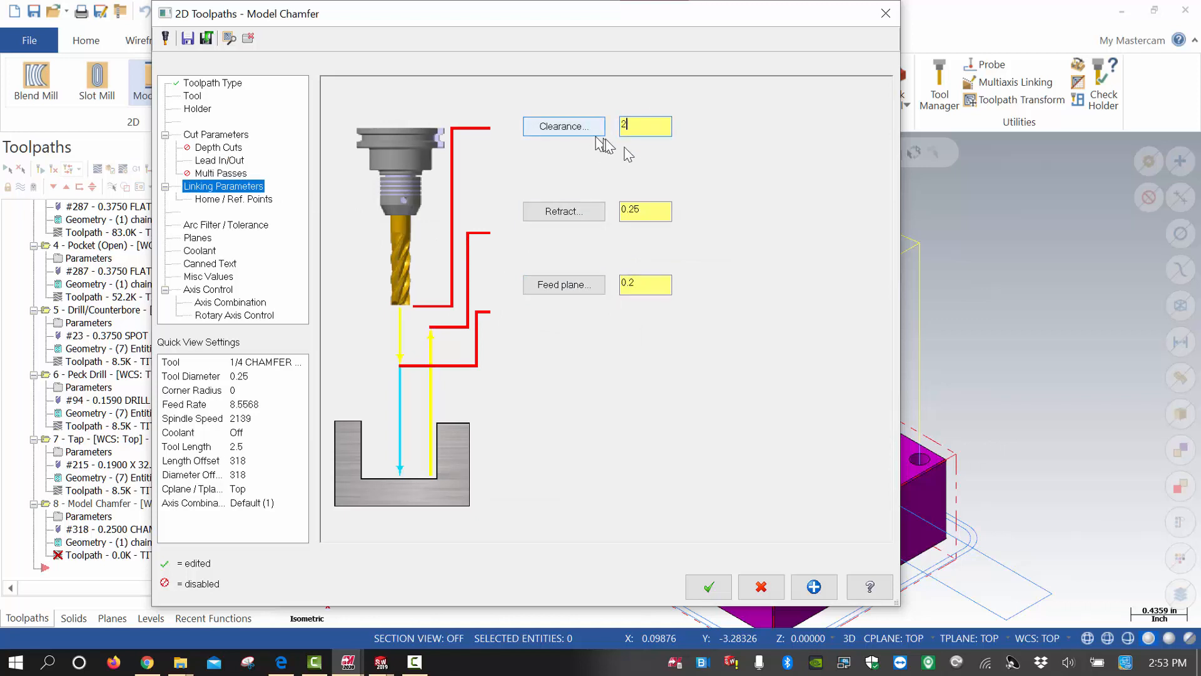
{"action": "left_click", "coordinate": [631, 128]}
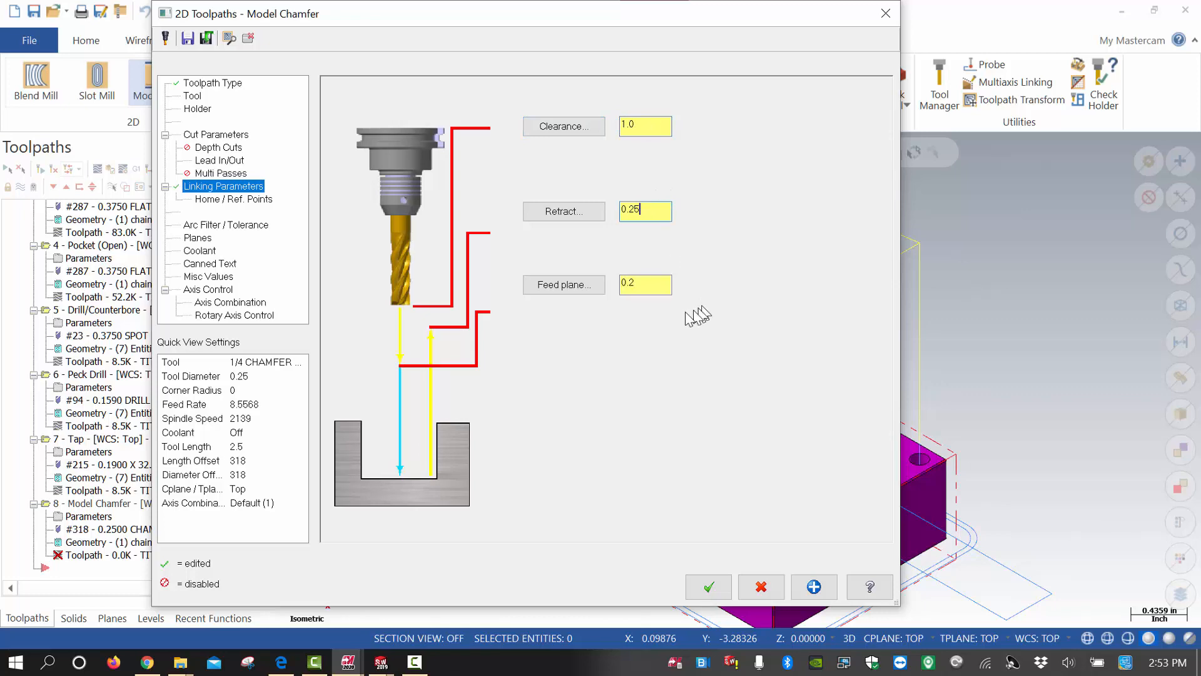
{"action": "left_click", "coordinate": [720, 580]}
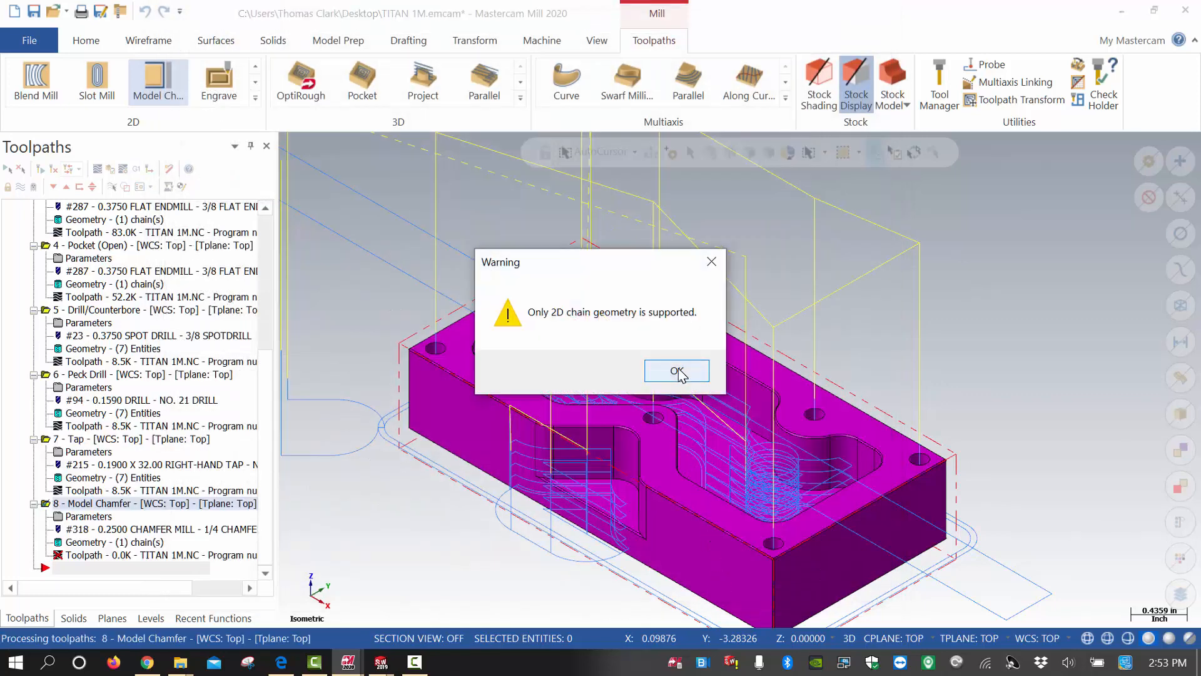
{"action": "left_click", "coordinate": [677, 372]}
{"action": "left_click", "coordinate": [624, 375]}
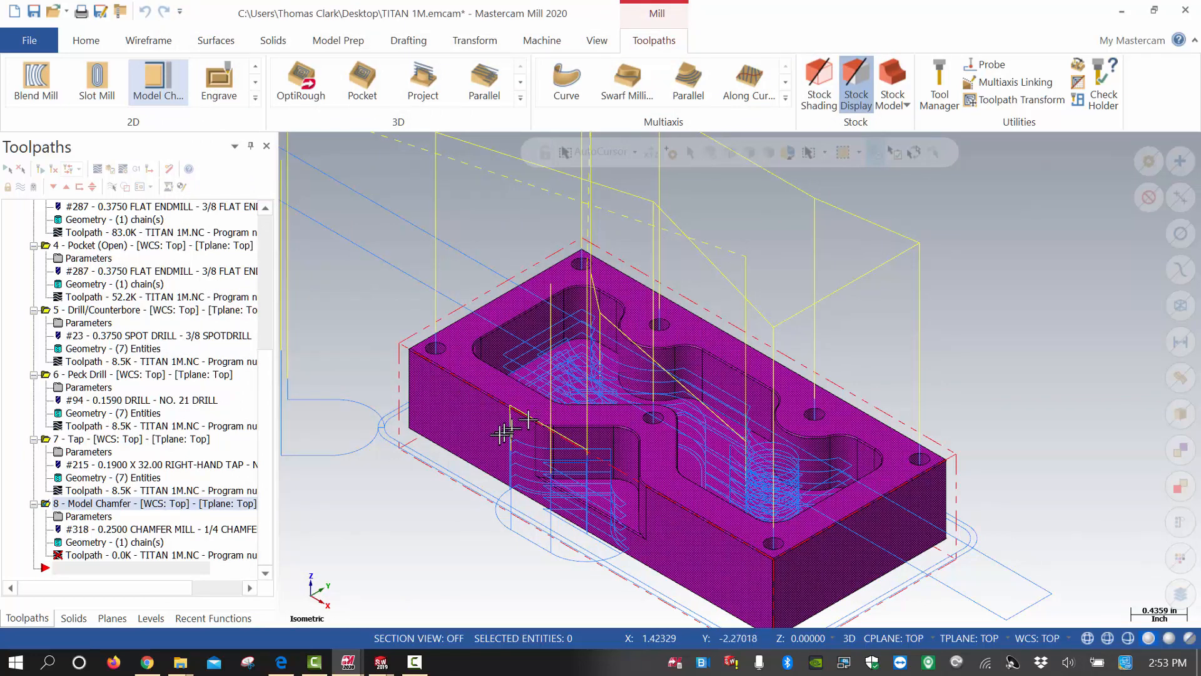
- Rechain the Model Chamfer geometry, starting with the outer chamfer's lower edge between the open pocket and the front corner
{"action": "right_click", "coordinate": [148, 543]}
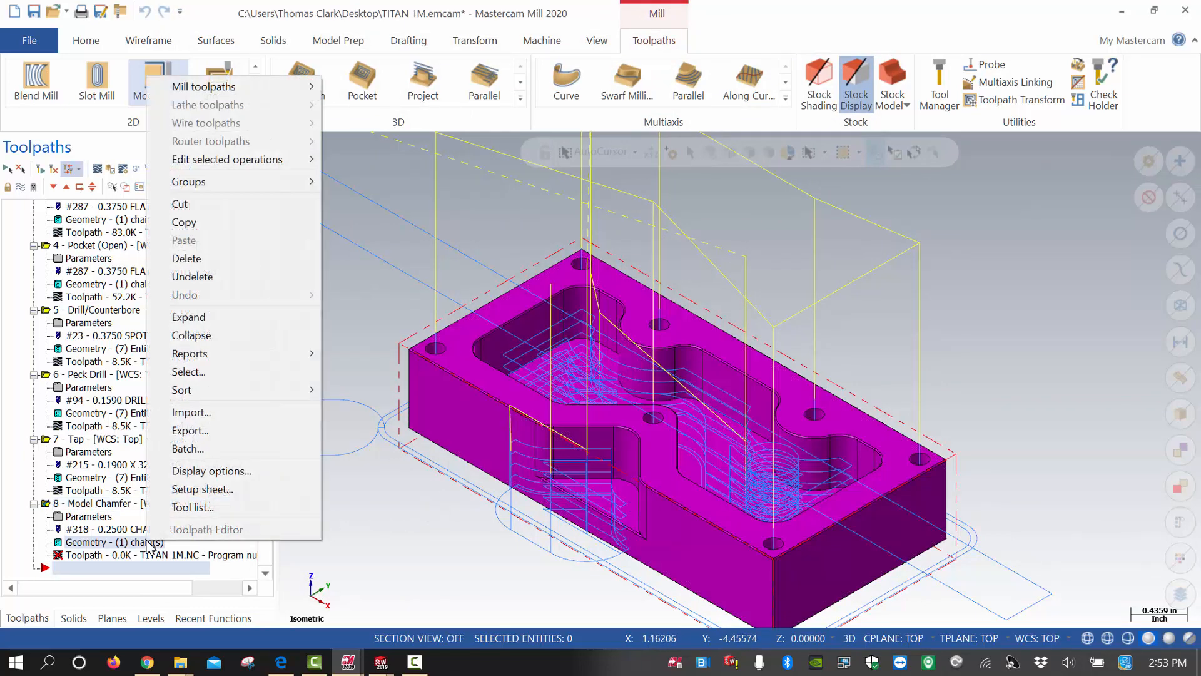
{"action": "left_click", "coordinate": [63, 542]}
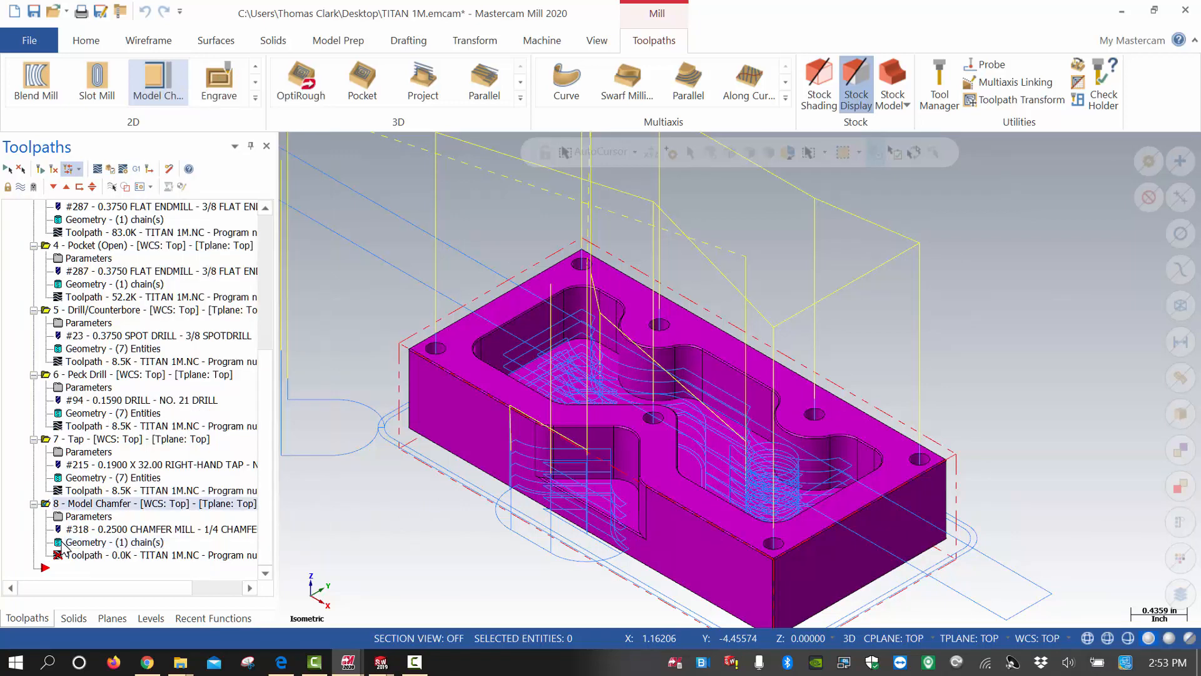
{"action": "left_click", "coordinate": [63, 541]}
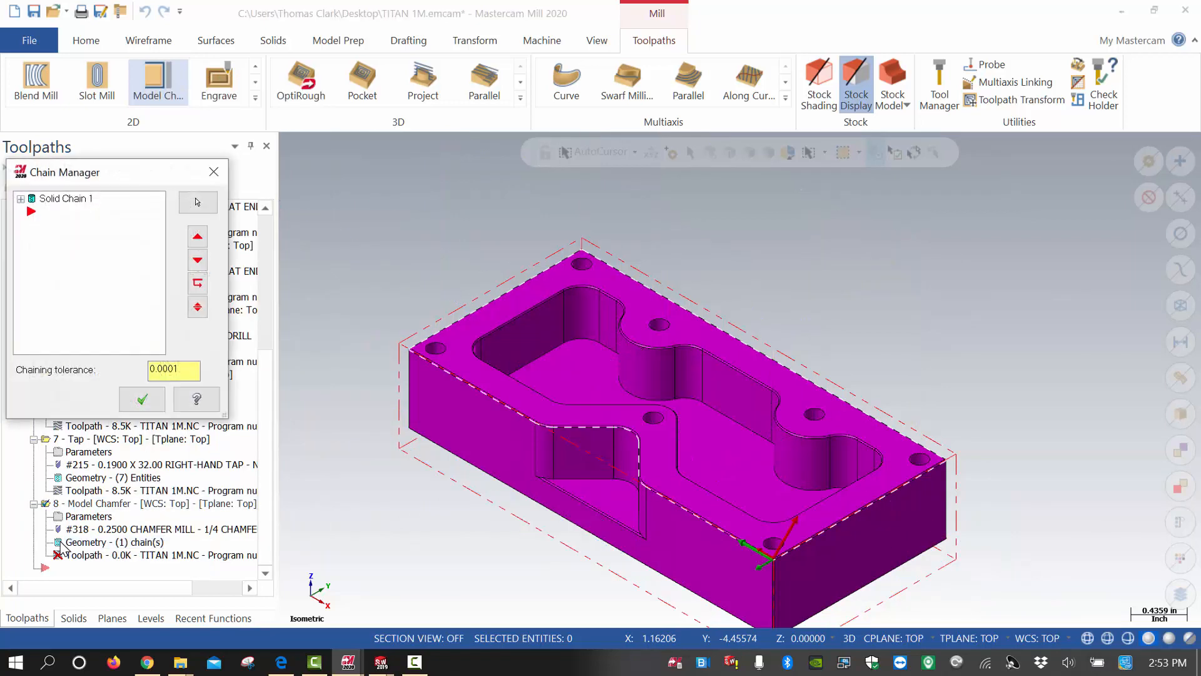
{"action": "right_click", "coordinate": [88, 226]}
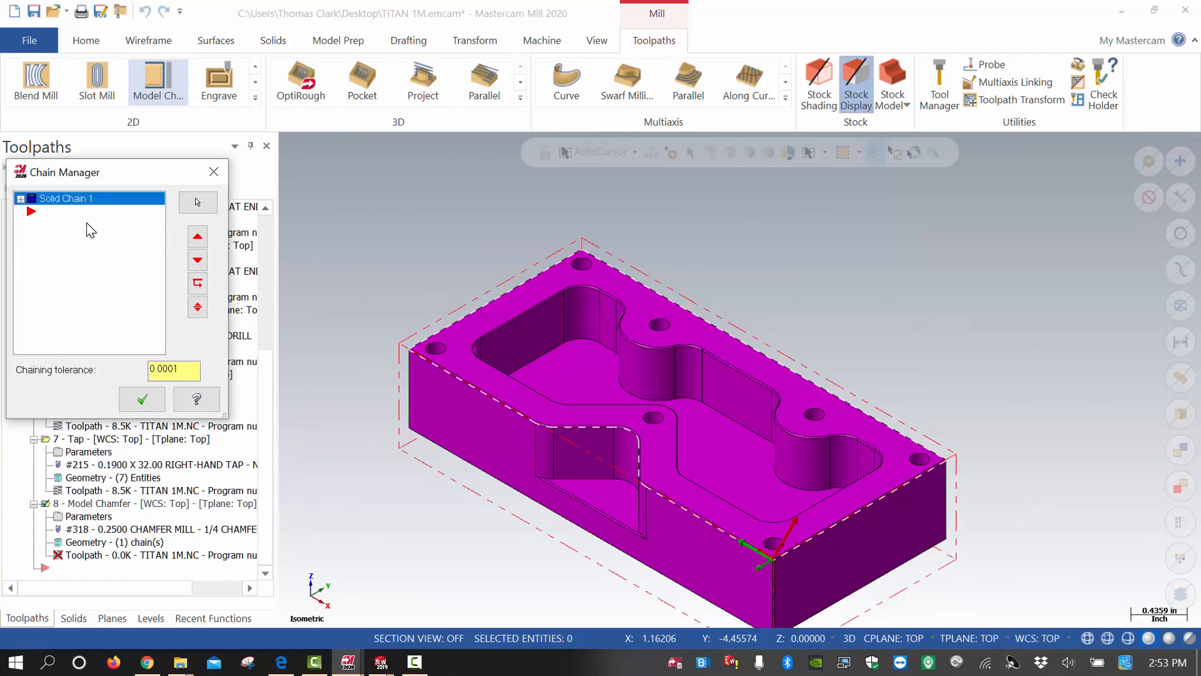
{"action": "left_click", "coordinate": [129, 265]}
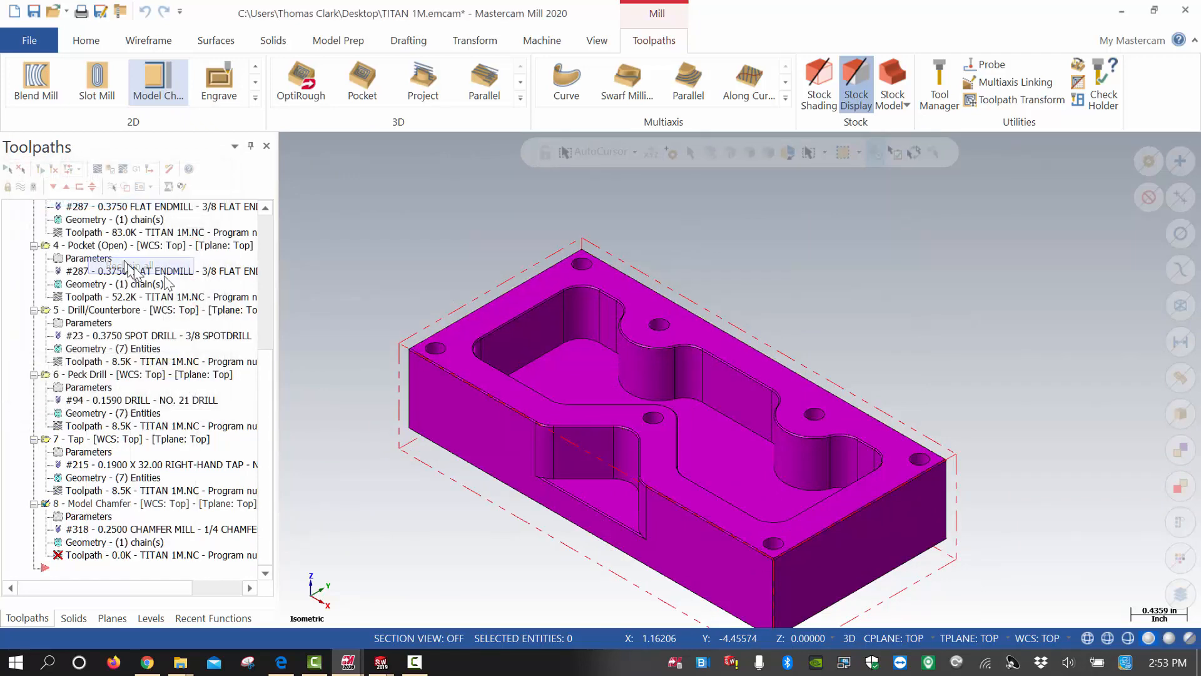
{"action": "scroll", "coordinate": [716, 529], "scroll_direction": "up", "scroll_amount": 4}
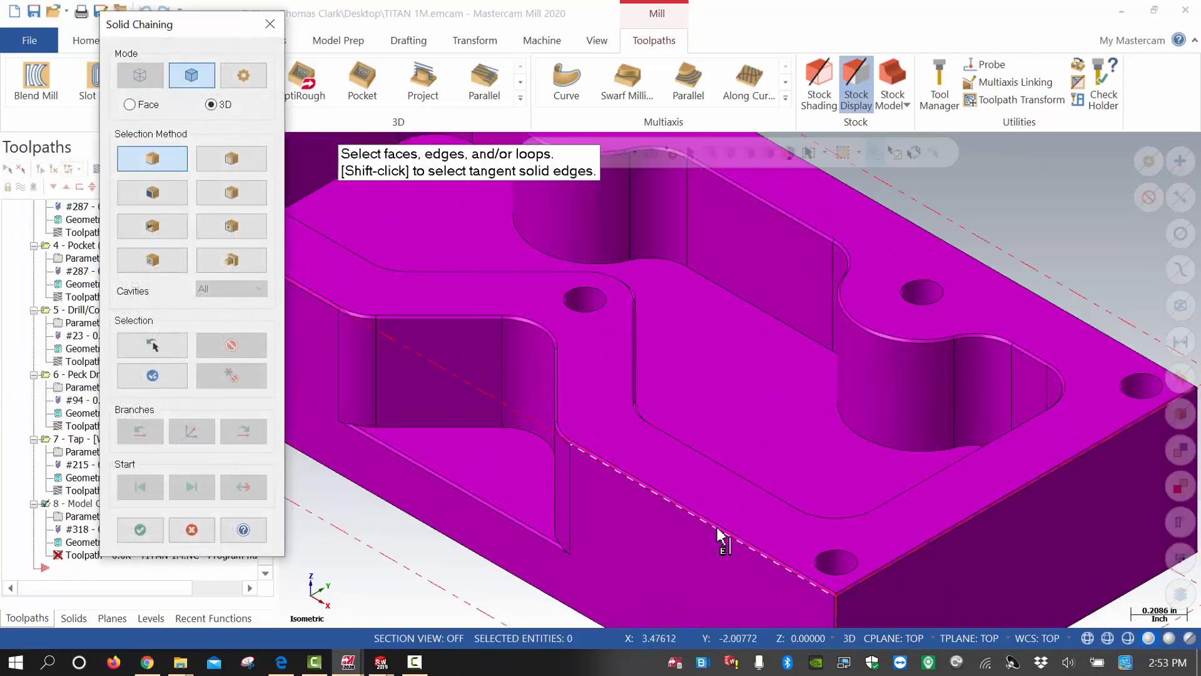
{"action": "left_click", "coordinate": [718, 536]}
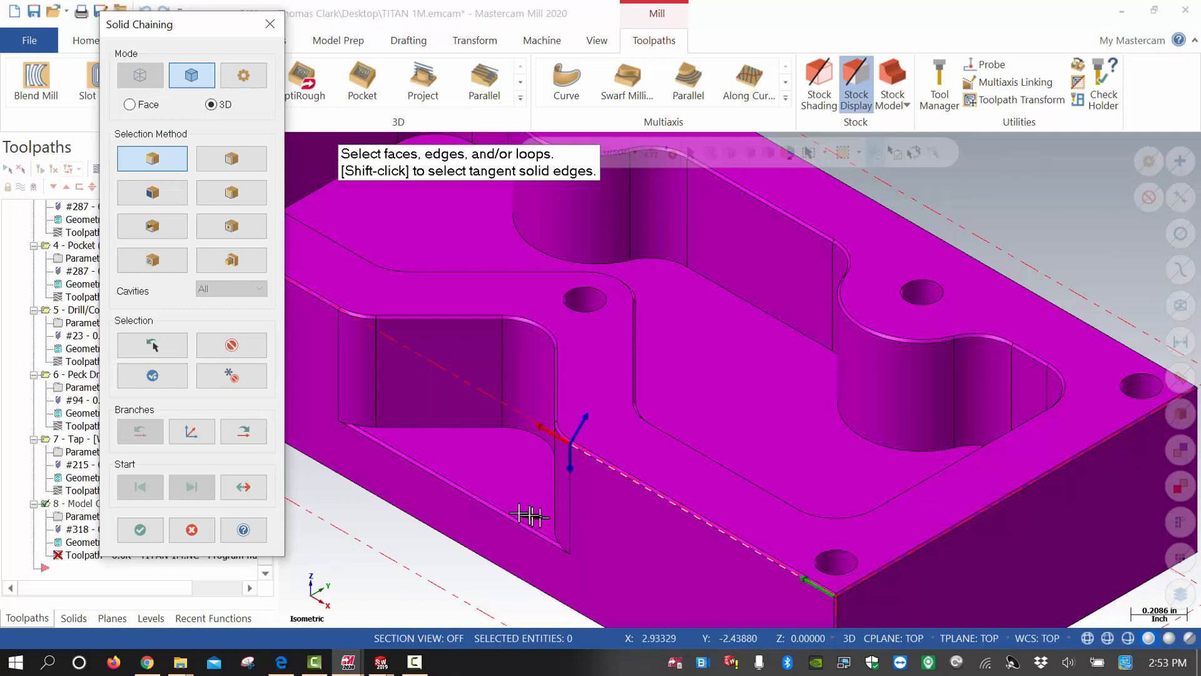
- Extend the chain through the open pocket and around the top perimeter to the front corner, accept it, and regenerate the toolpath
{"action": "left_click", "coordinate": [237, 435]}
{"action": "left_click", "coordinate": [235, 438]}
{"action": "left_click", "coordinate": [237, 438]}
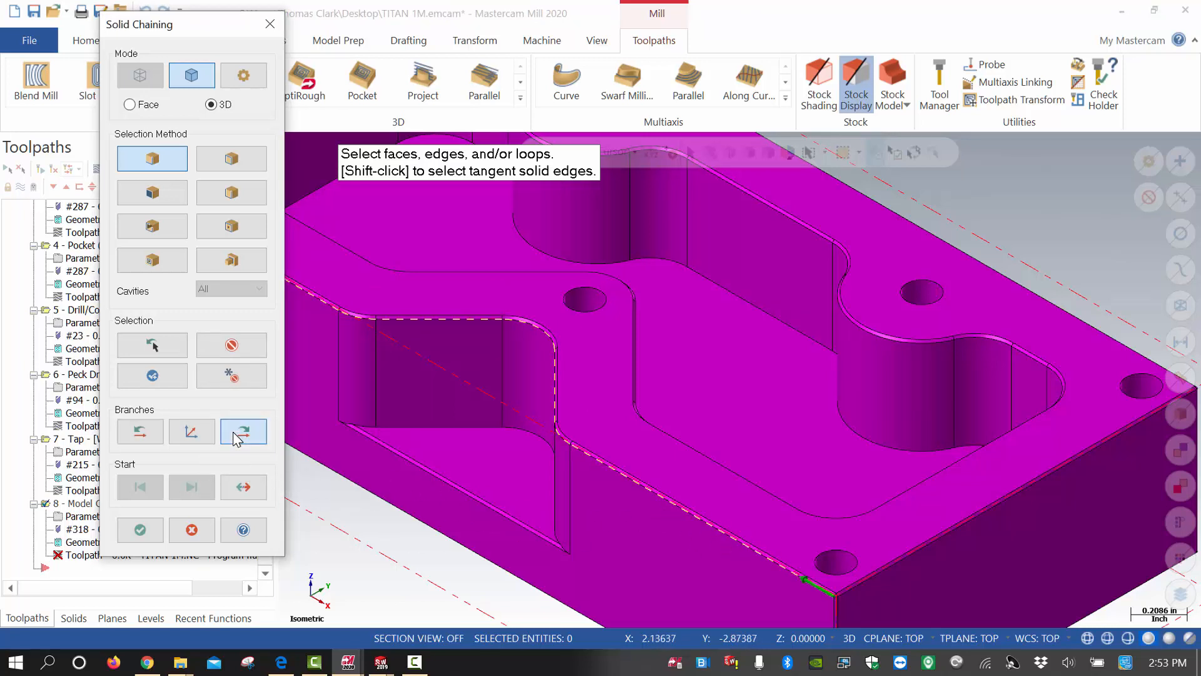
{"action": "left_click", "coordinate": [235, 438]}
{"action": "left_click", "coordinate": [235, 438]}
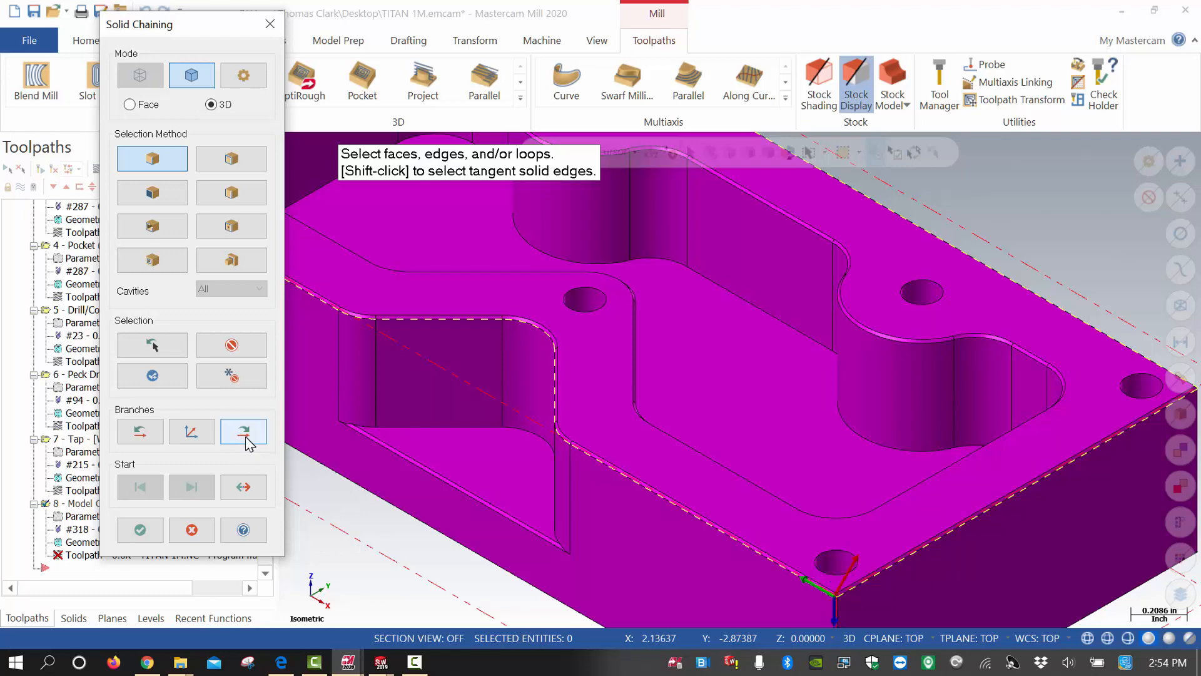
{"action": "left_click", "coordinate": [141, 530]}
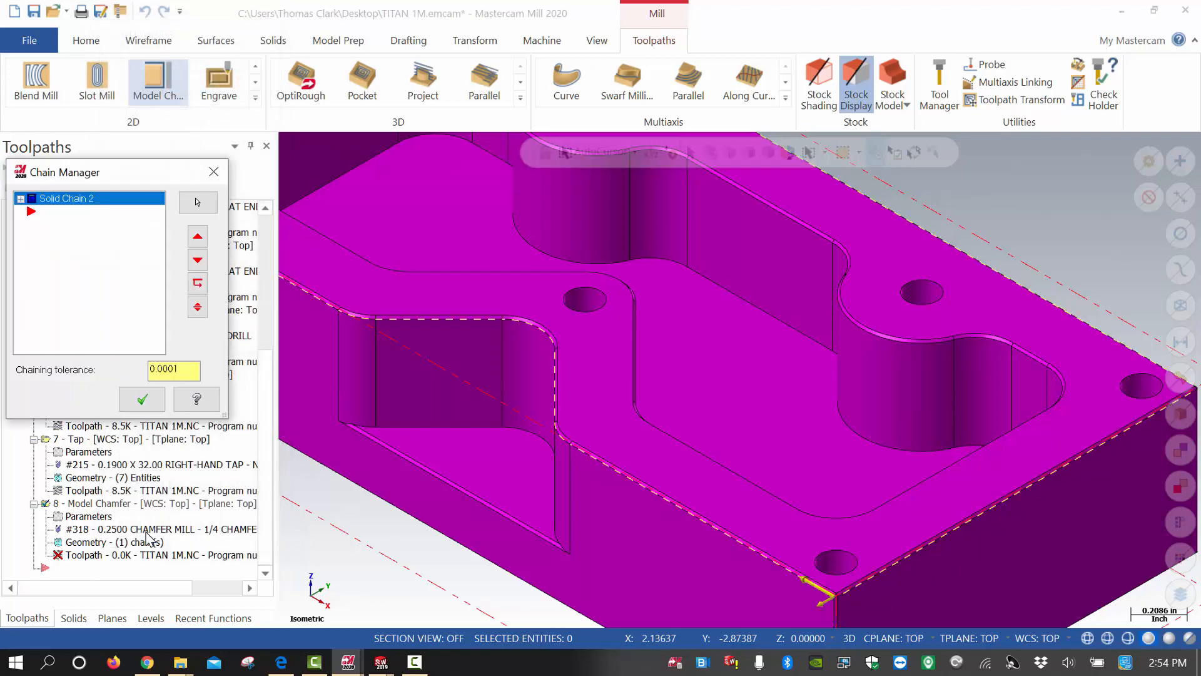
{"action": "left_click", "coordinate": [144, 398]}
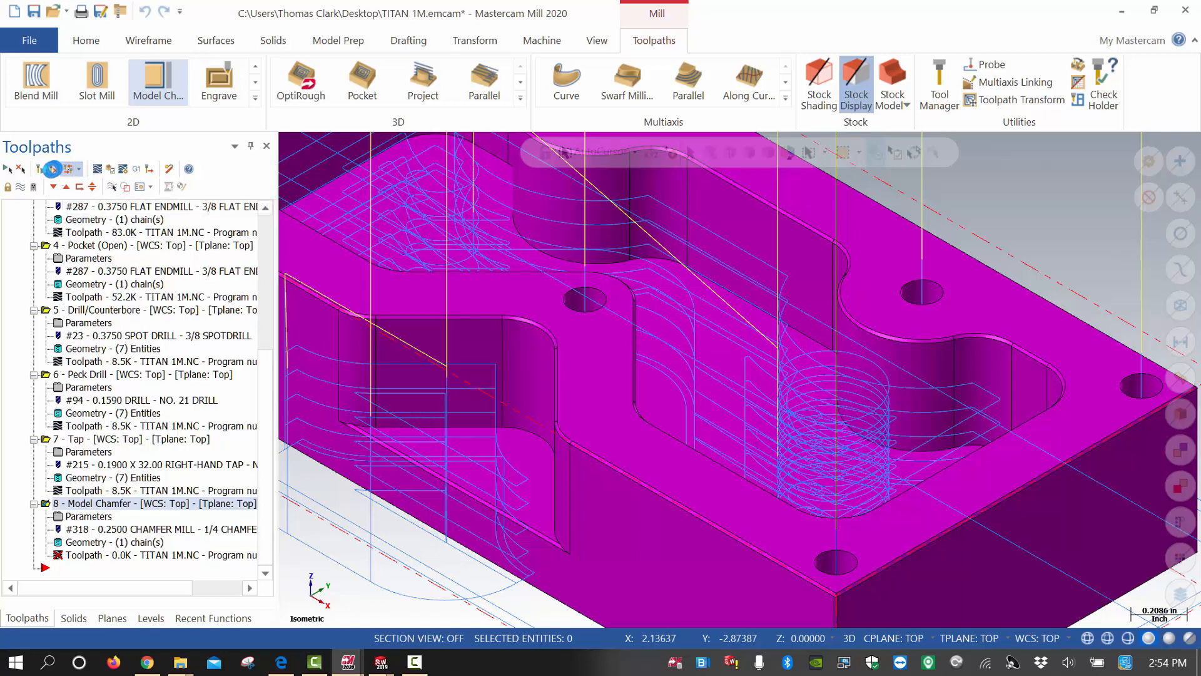
{"action": "left_click", "coordinate": [53, 169]}
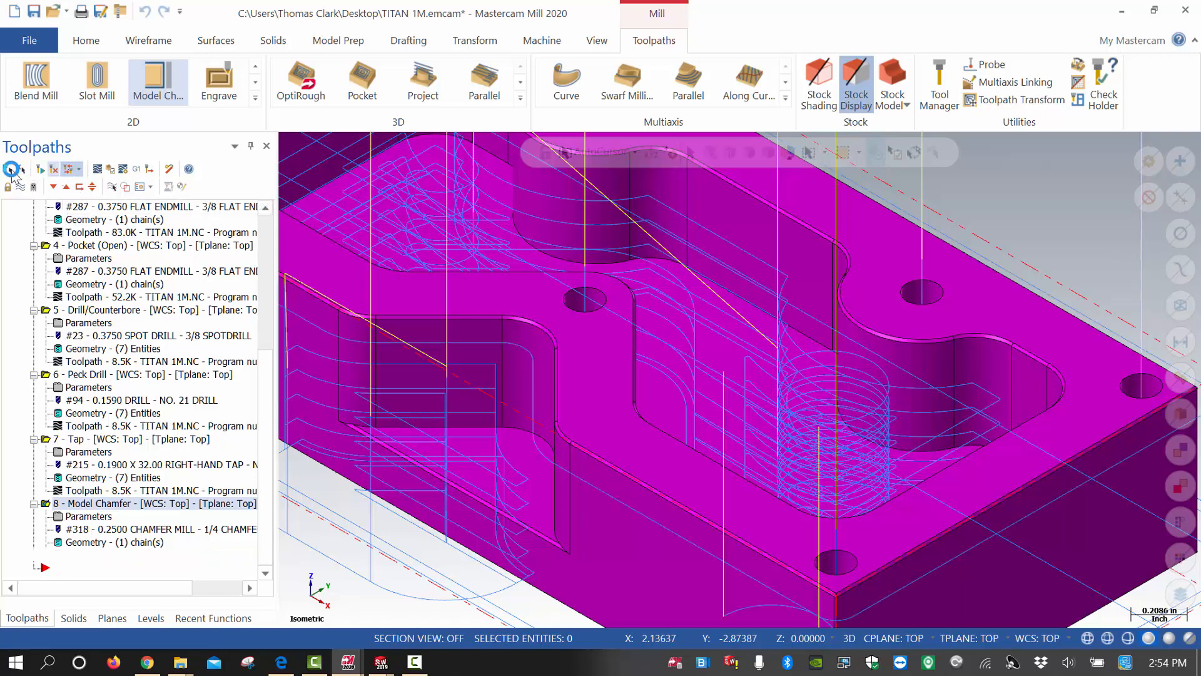
- Verify all operations in the Mastercam Simulator, playing the machining through to the end
{"action": "left_click", "coordinate": [111, 170]}
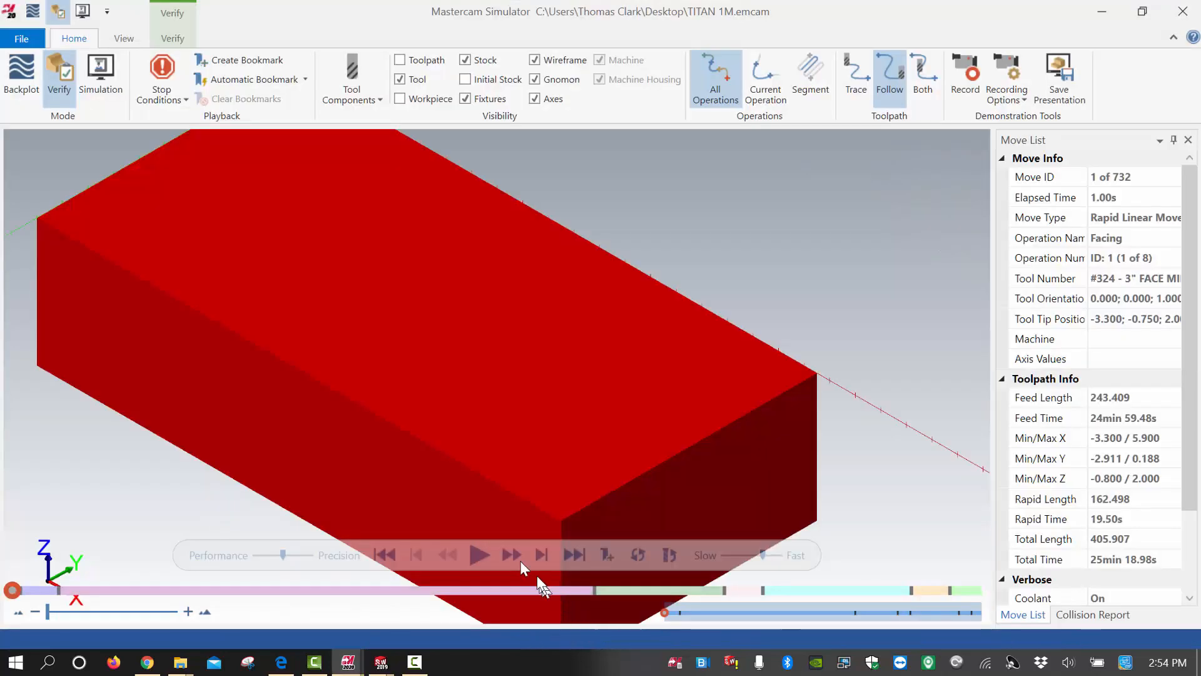
{"action": "left_click", "coordinate": [480, 554]}
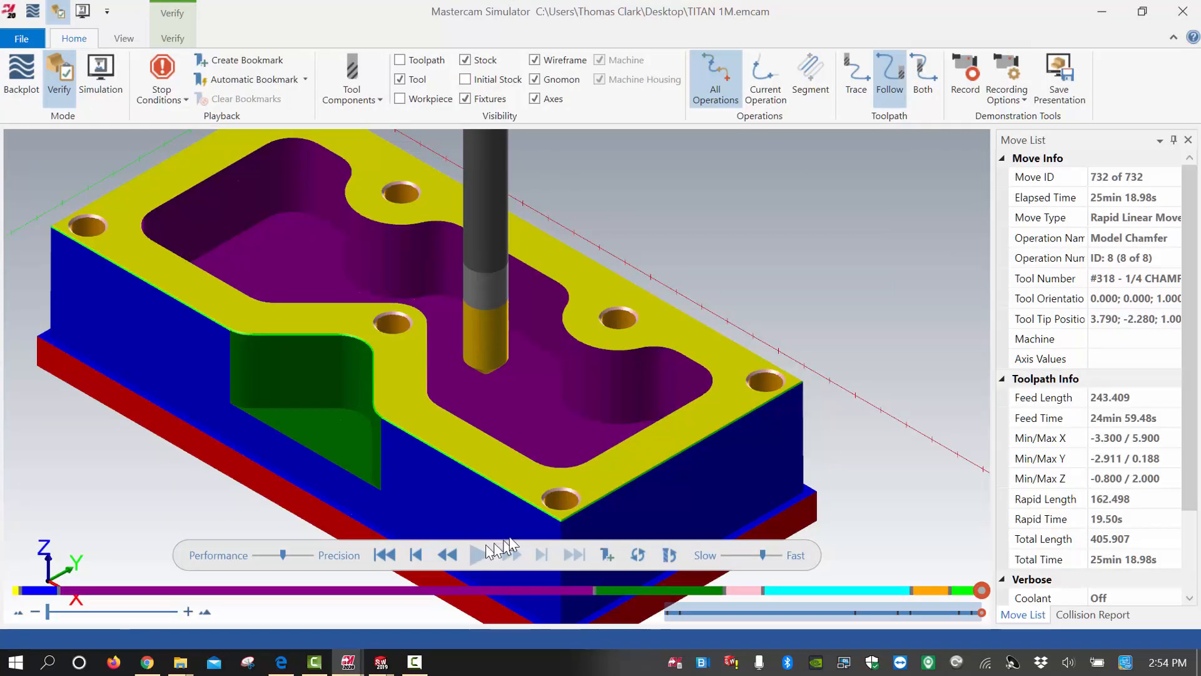
{"action": "scroll", "coordinate": [556, 500], "scroll_direction": "up", "scroll_amount": 3}
{"action": "scroll", "coordinate": [564, 505], "scroll_direction": "down", "scroll_amount": 5}
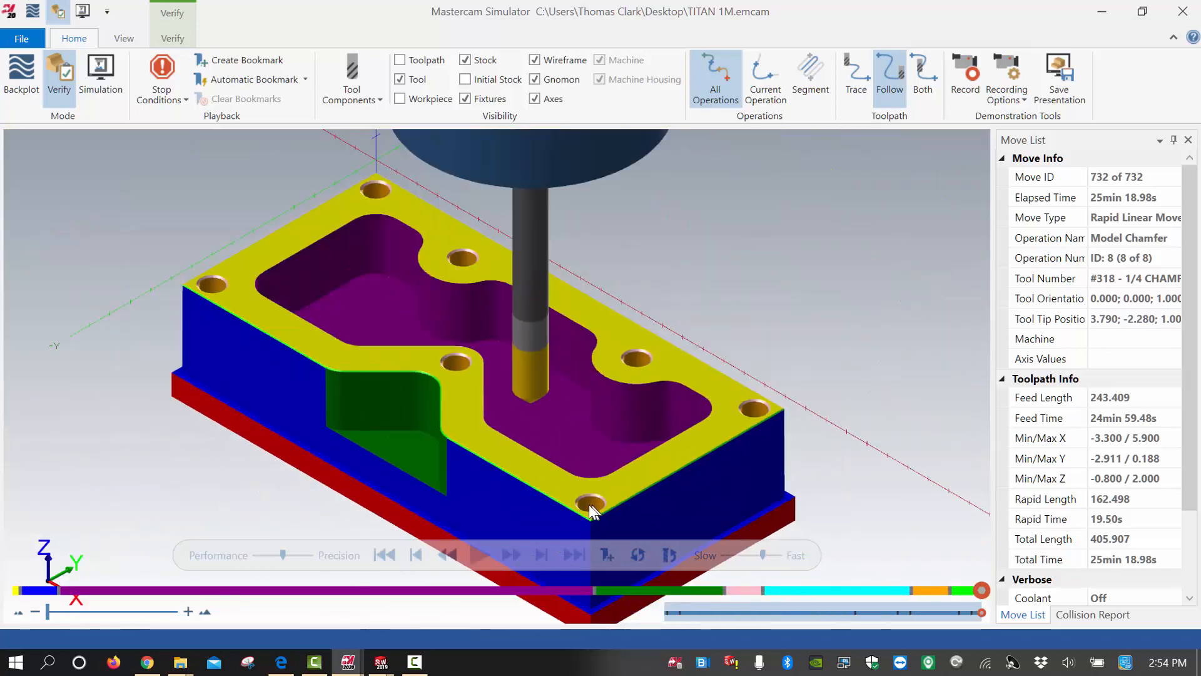
- Restart the simulation and advance it operation by operation to the beginning of Model Chamfer
{"action": "left_click", "coordinate": [382, 555]}
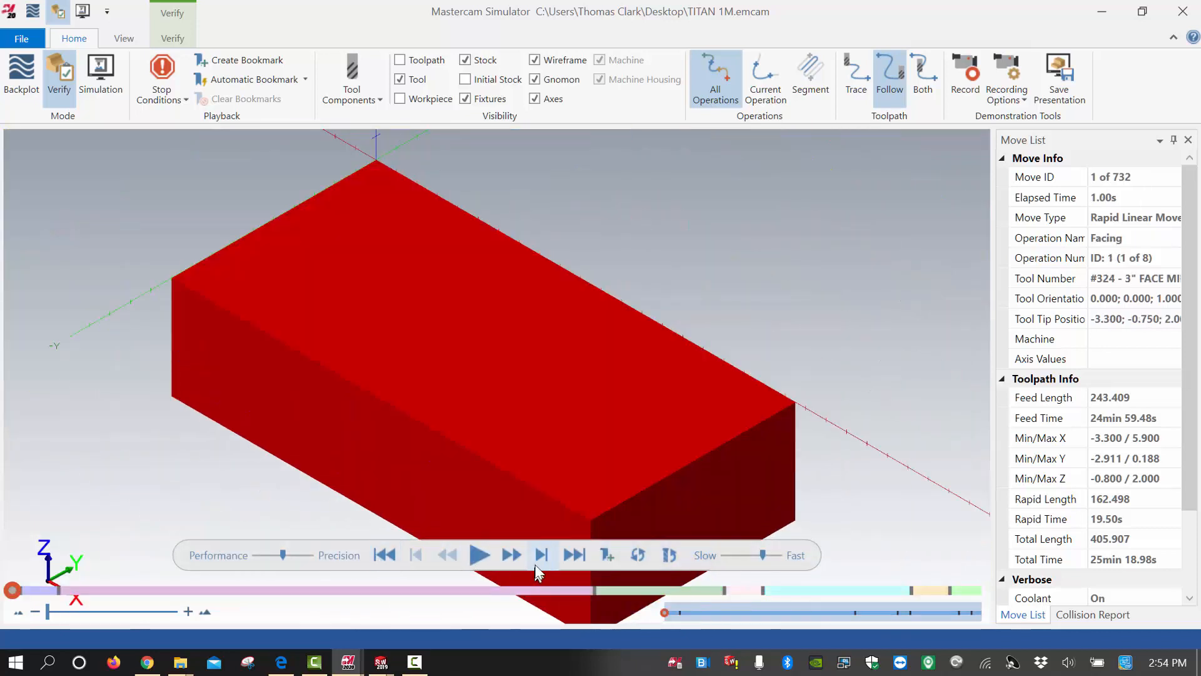
{"action": "left_click", "coordinate": [540, 555]}
{"action": "left_click", "coordinate": [540, 554]}
{"action": "left_click", "coordinate": [541, 554]}
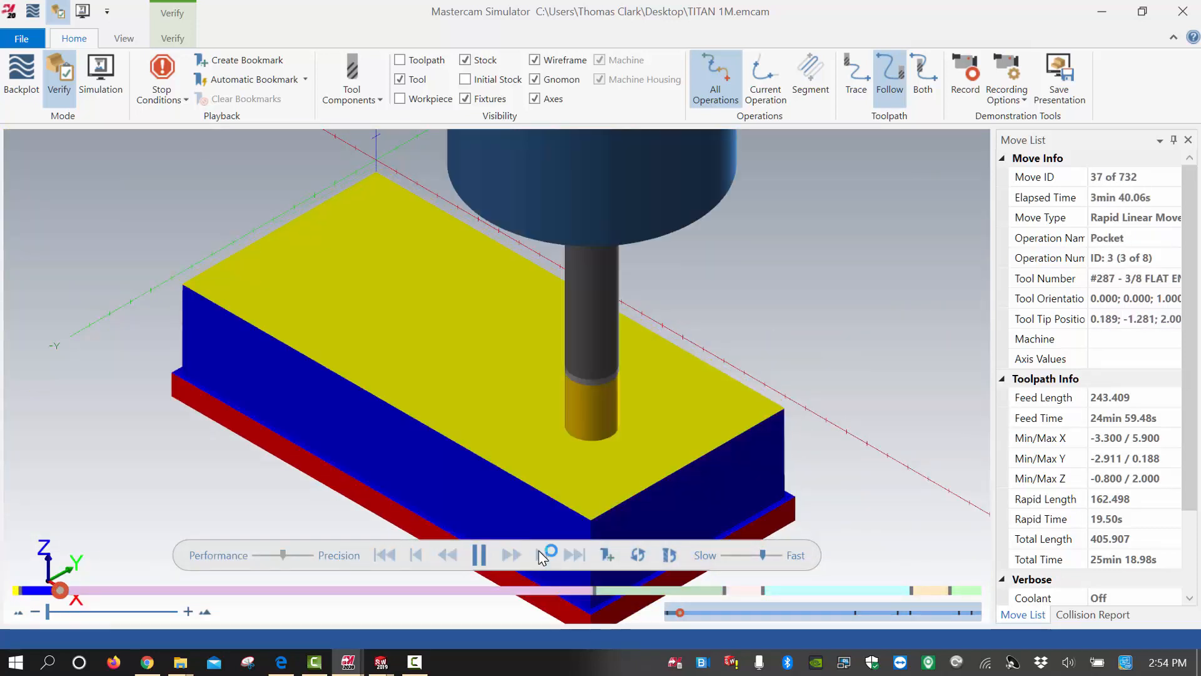
{"action": "left_click", "coordinate": [541, 555]}
{"action": "left_click", "coordinate": [541, 555]}
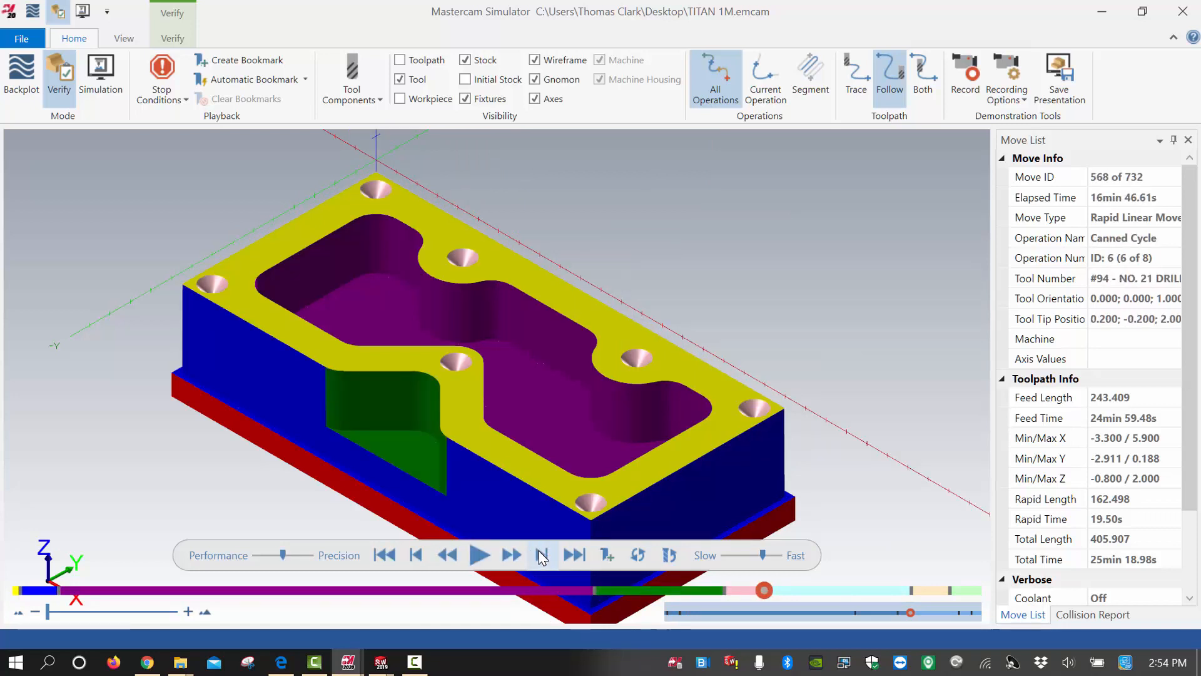
{"action": "left_click", "coordinate": [541, 555]}
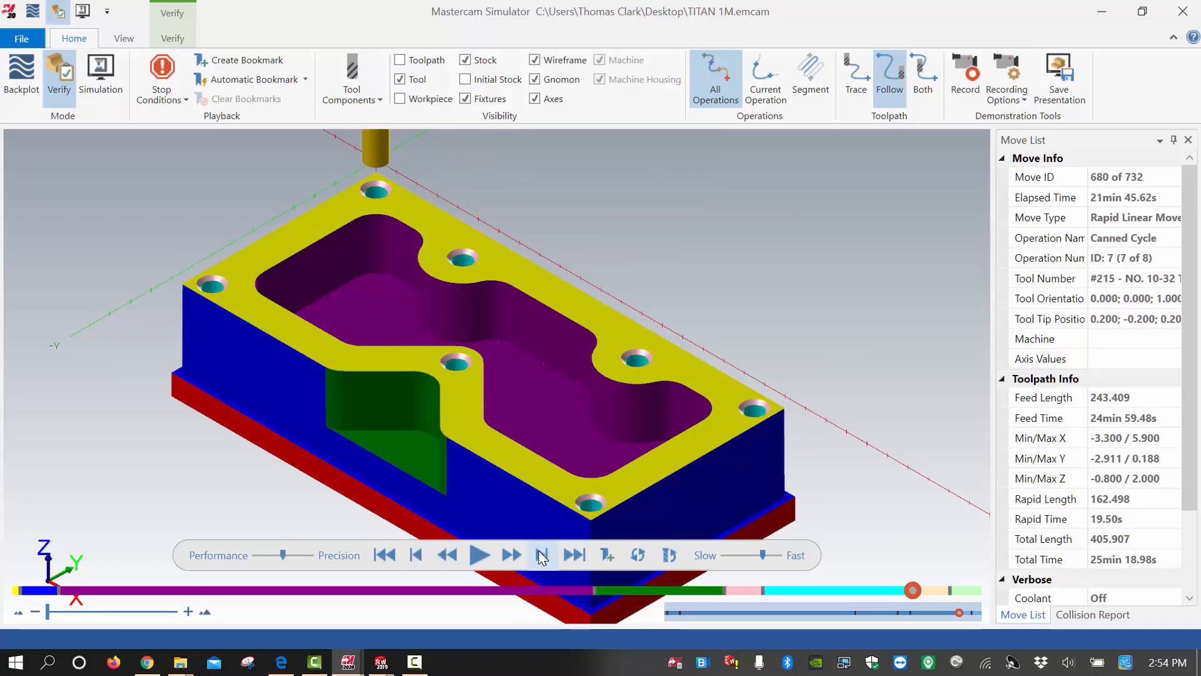
{"action": "left_click", "coordinate": [542, 555]}
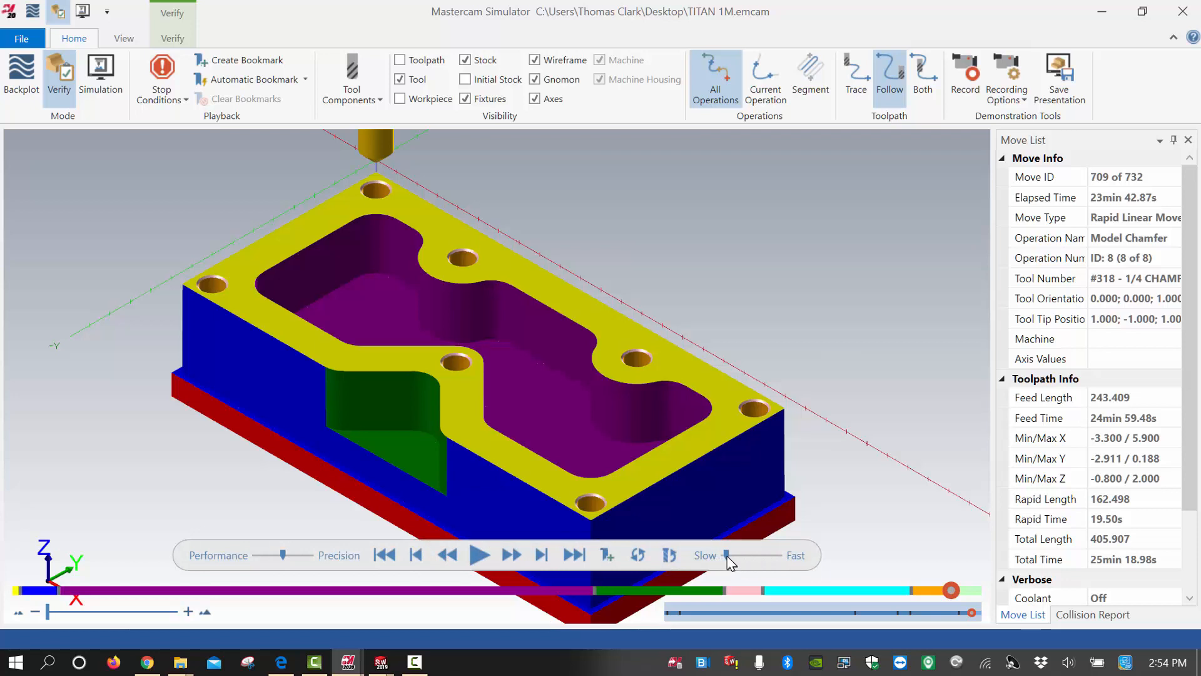
- Play the Model Chamfer operation at slow speed, examine the chamfered outer edges up close, and close the simulator
{"action": "left_click", "coordinate": [476, 555]}
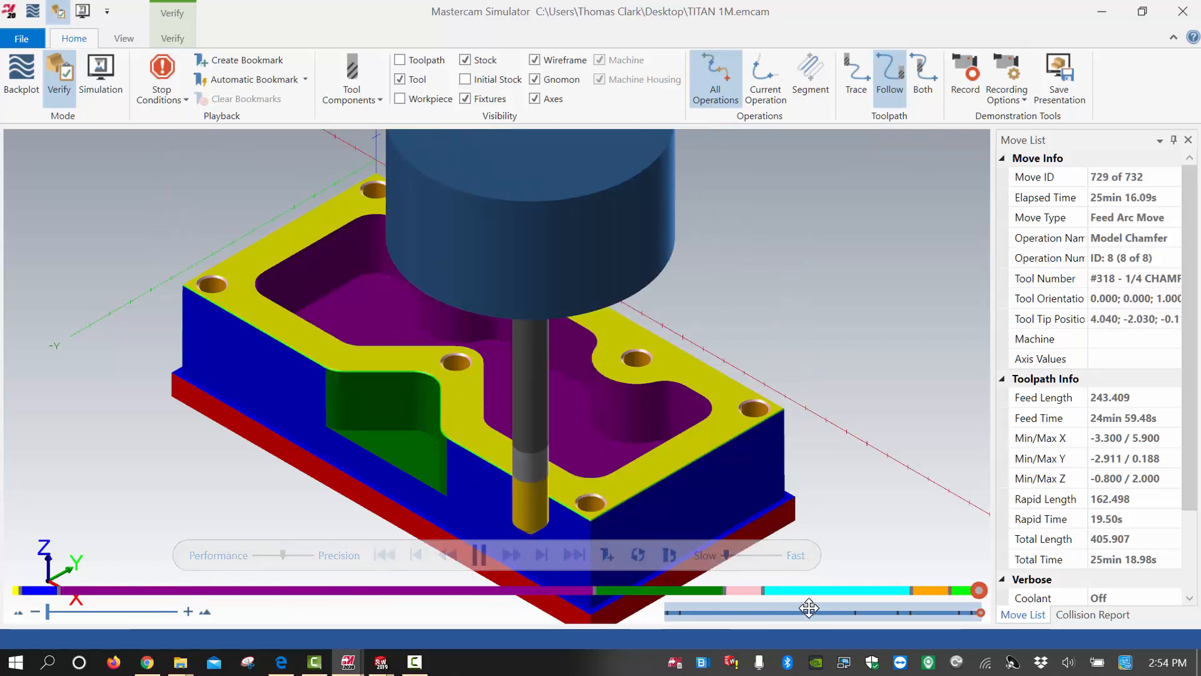
{"action": "scroll", "coordinate": [655, 537], "scroll_direction": "up", "scroll_amount": 5}
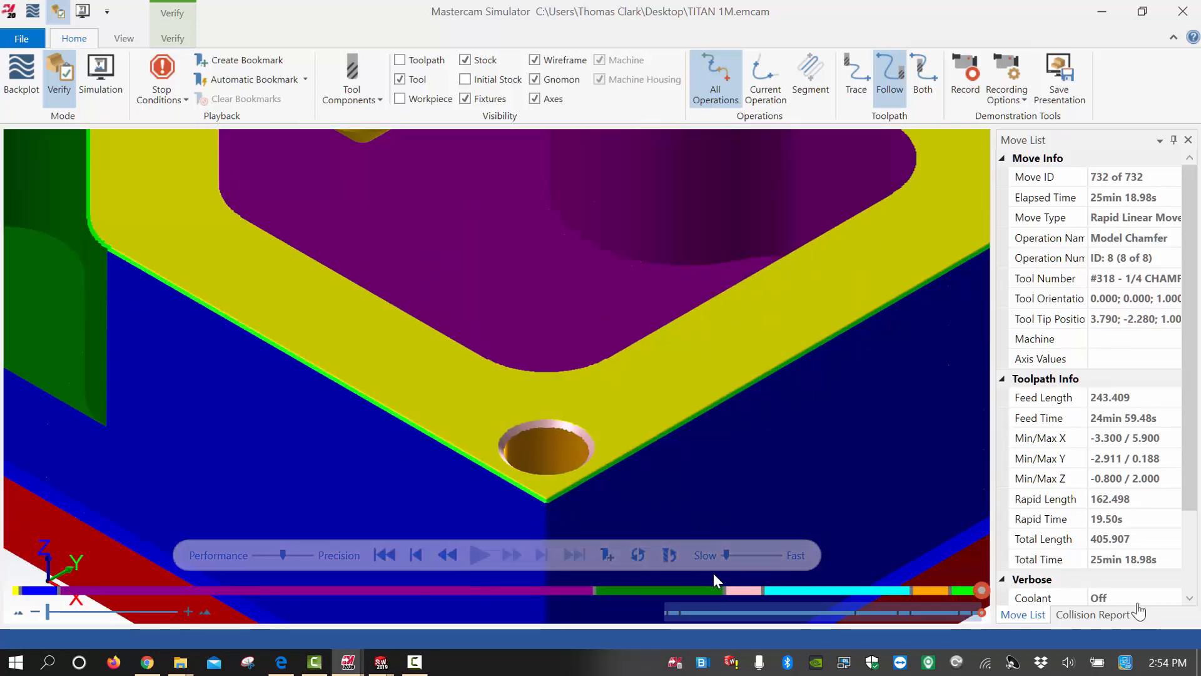
{"action": "scroll", "coordinate": [504, 447], "scroll_direction": "down", "scroll_amount": 5}
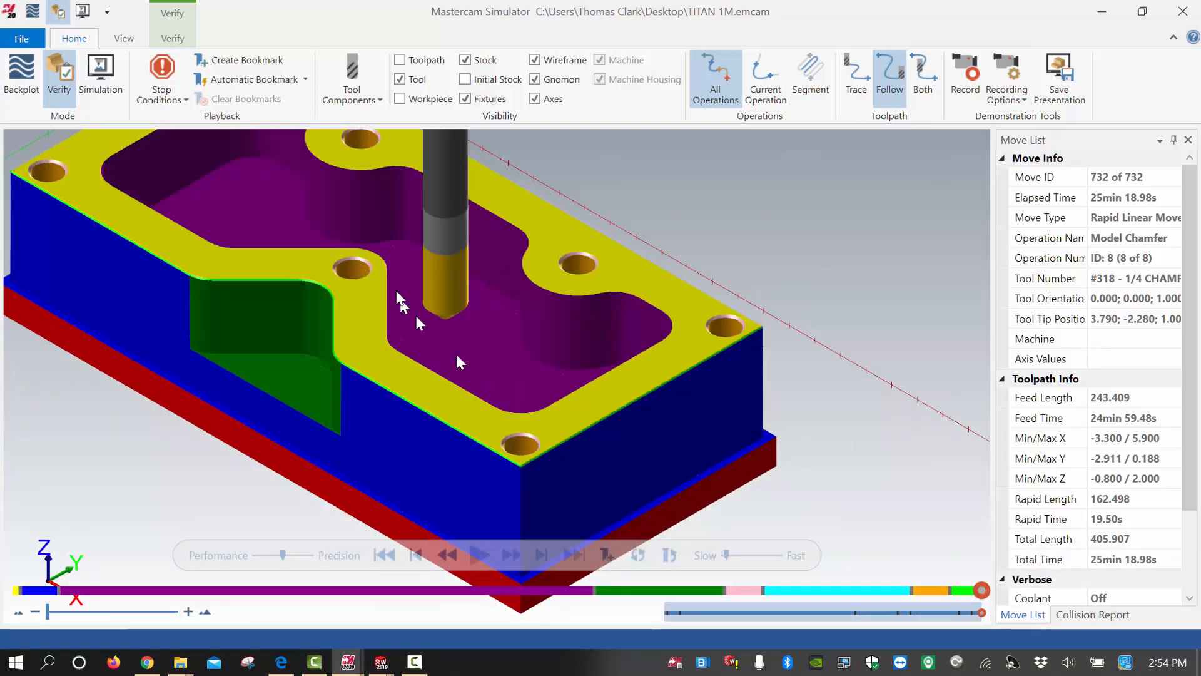
{"action": "scroll", "coordinate": [414, 313], "scroll_direction": "down", "scroll_amount": 3}
{"action": "right_click", "coordinate": [671, 225]}
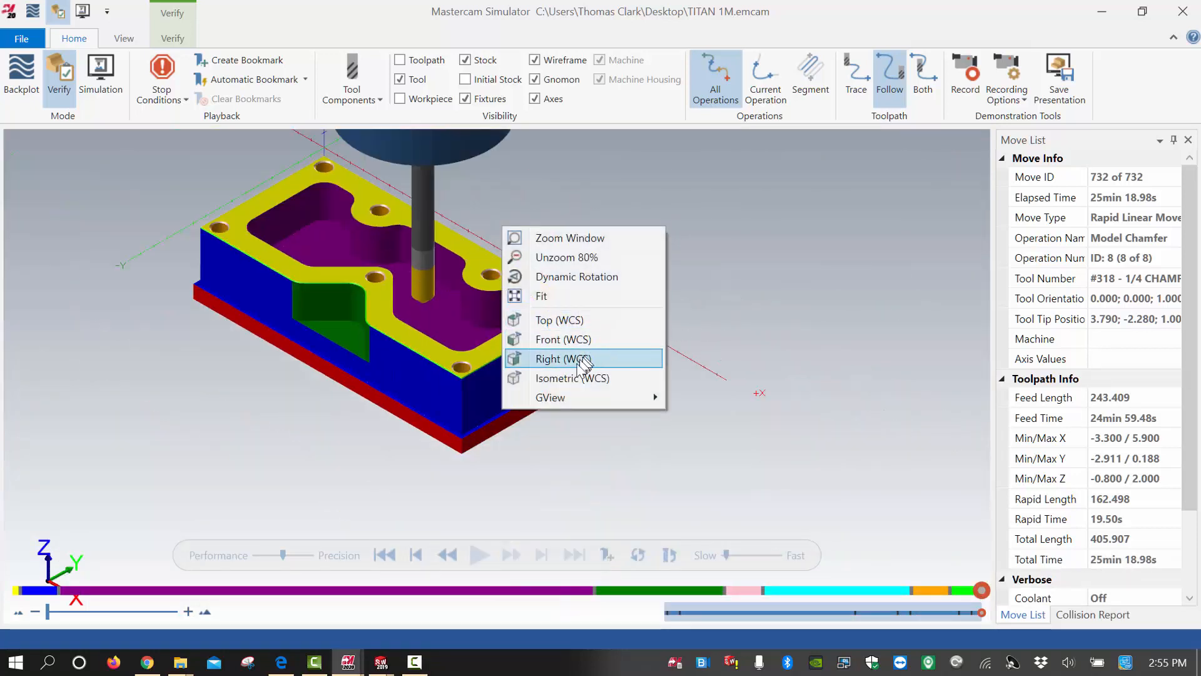
{"action": "left_click", "coordinate": [562, 377]}
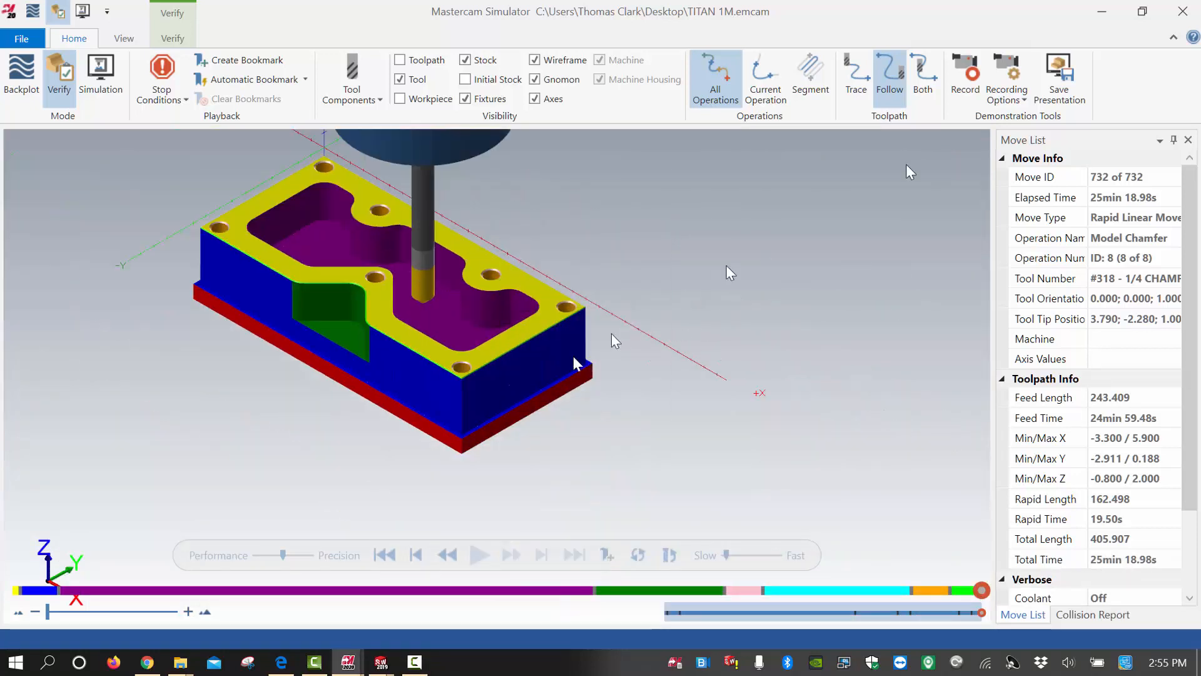
{"action": "left_click", "coordinate": [1182, 11]}
- Create a second Model Chamfer operation, checking that it uses the 1/4 CHAMFER MILL
{"action": "right_click", "coordinate": [849, 266]}
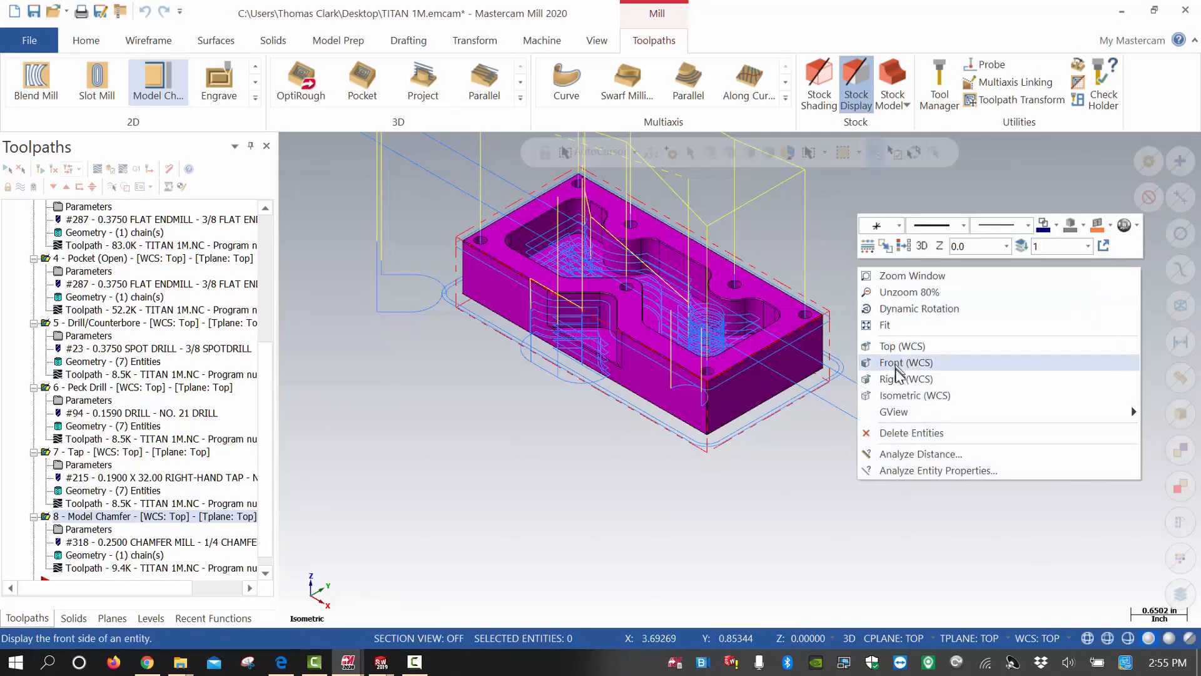
{"action": "left_click", "coordinate": [889, 394]}
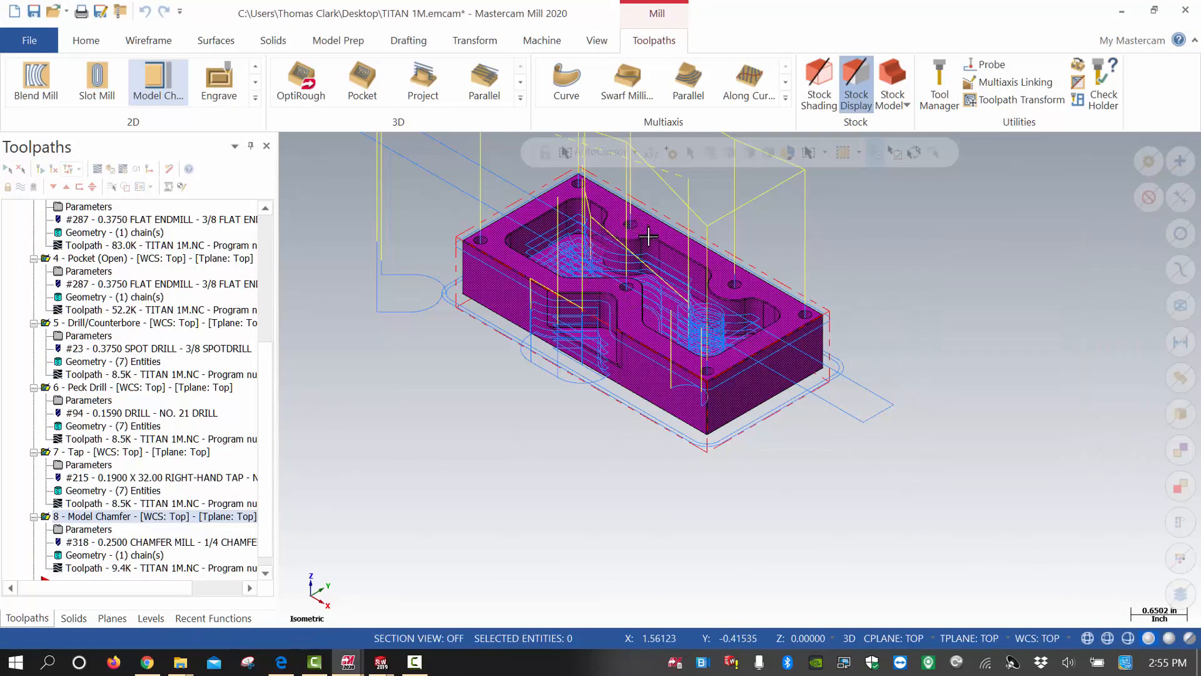
{"action": "scroll", "coordinate": [648, 236], "scroll_direction": "up", "scroll_amount": 2}
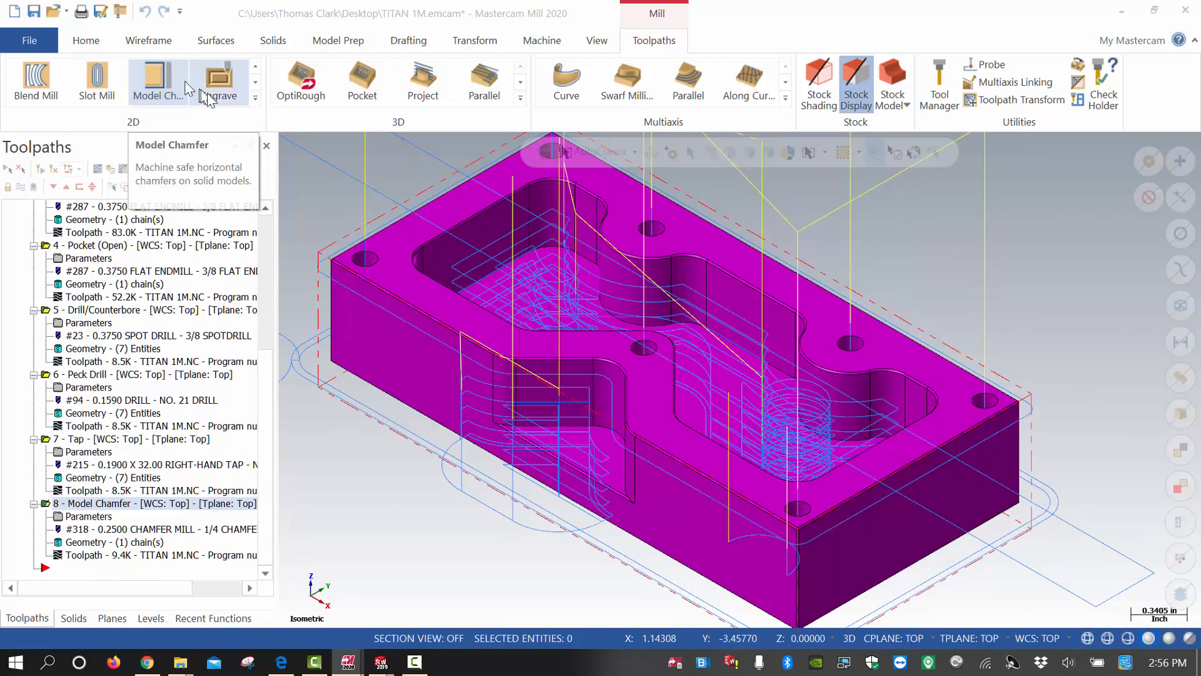
{"action": "left_click", "coordinate": [255, 98]}
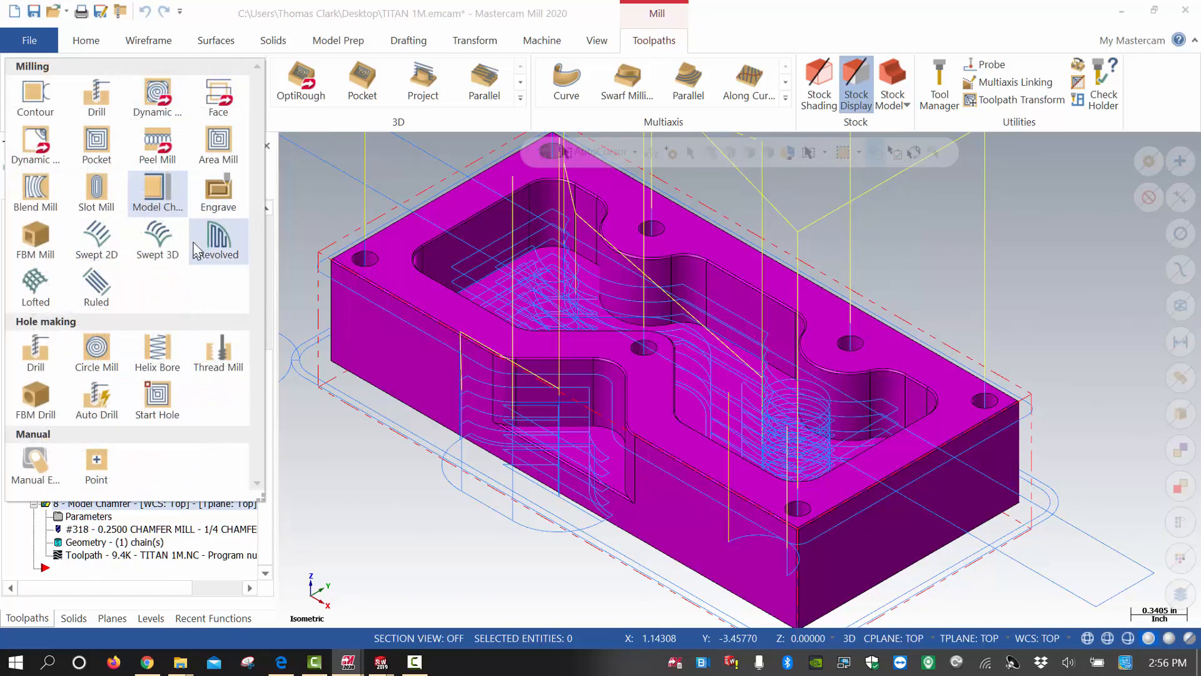
{"action": "left_click", "coordinate": [178, 191]}
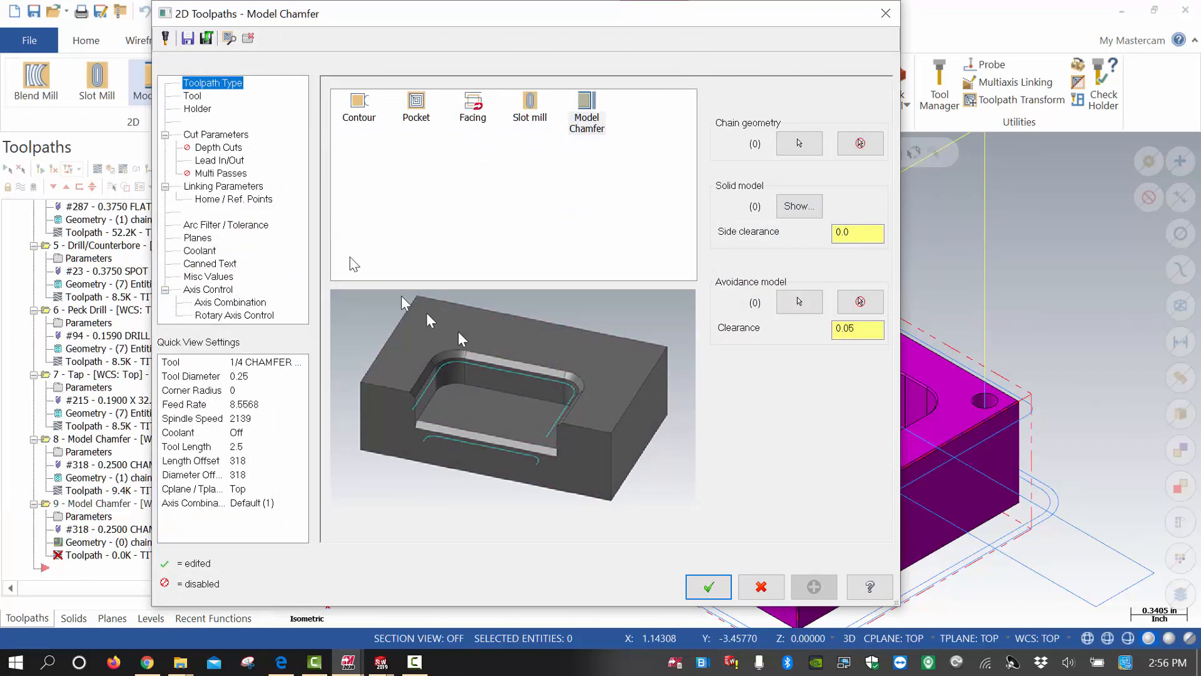
{"action": "left_click", "coordinate": [192, 96]}
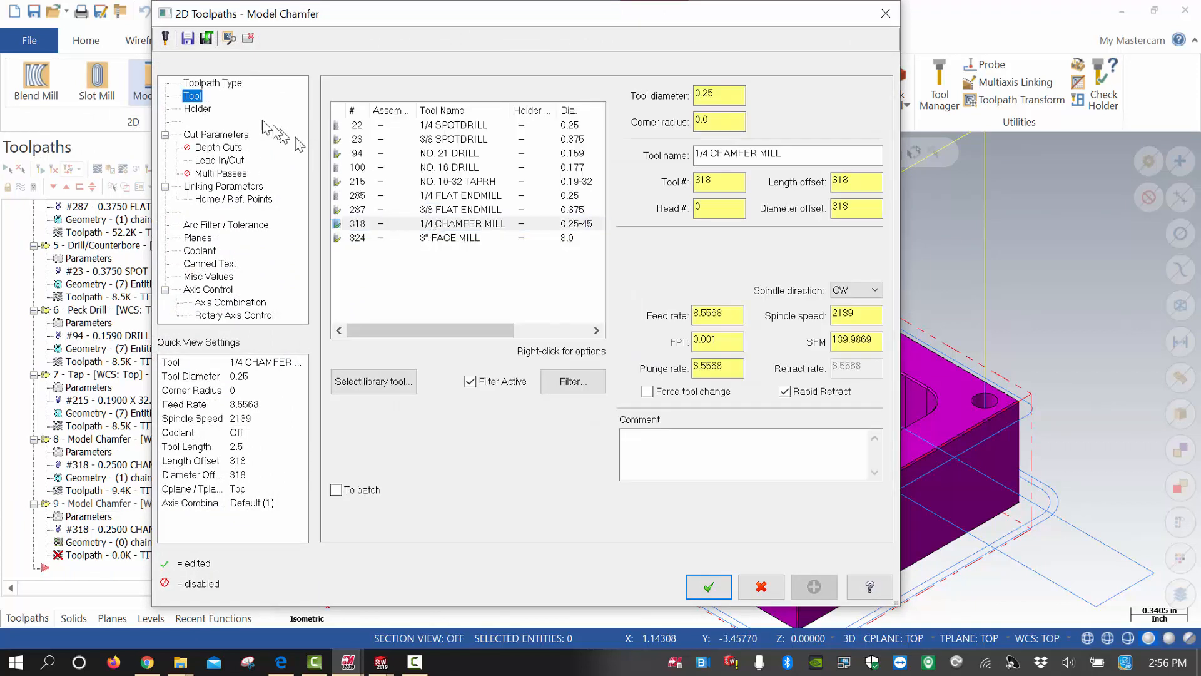
{"action": "left_click", "coordinate": [220, 84]}
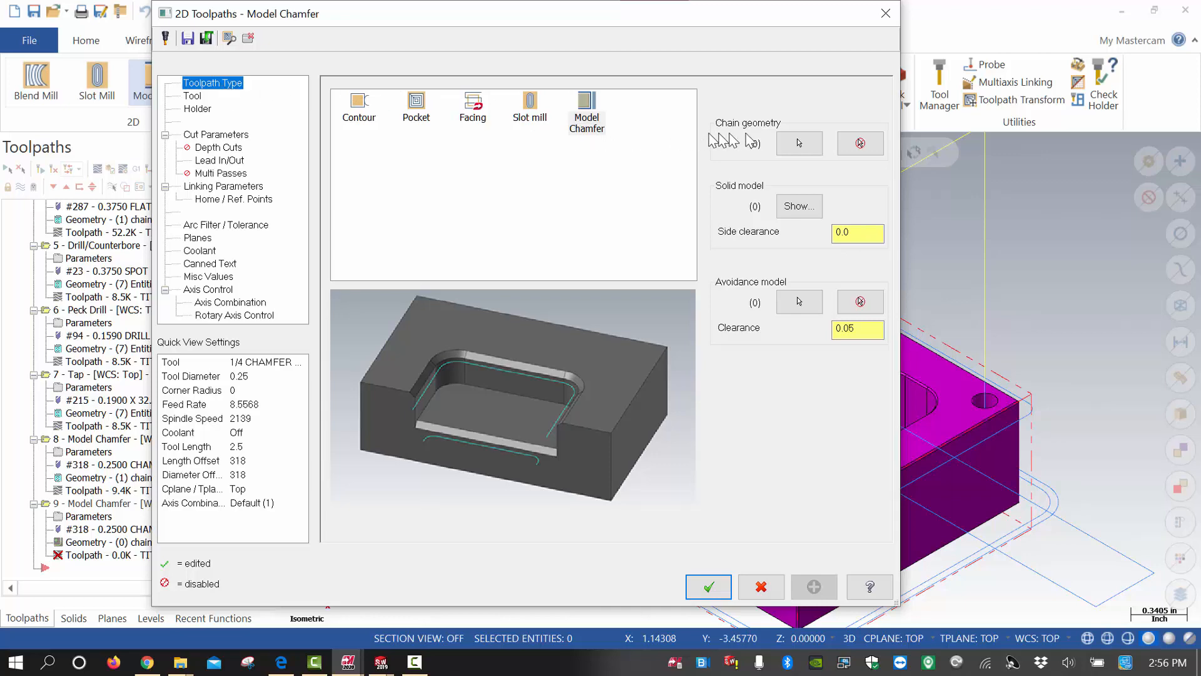
- Chain the complete top edge loop of the inner pocket as the chamfer geometry, advancing branch by branch around it
{"action": "left_click", "coordinate": [799, 143]}
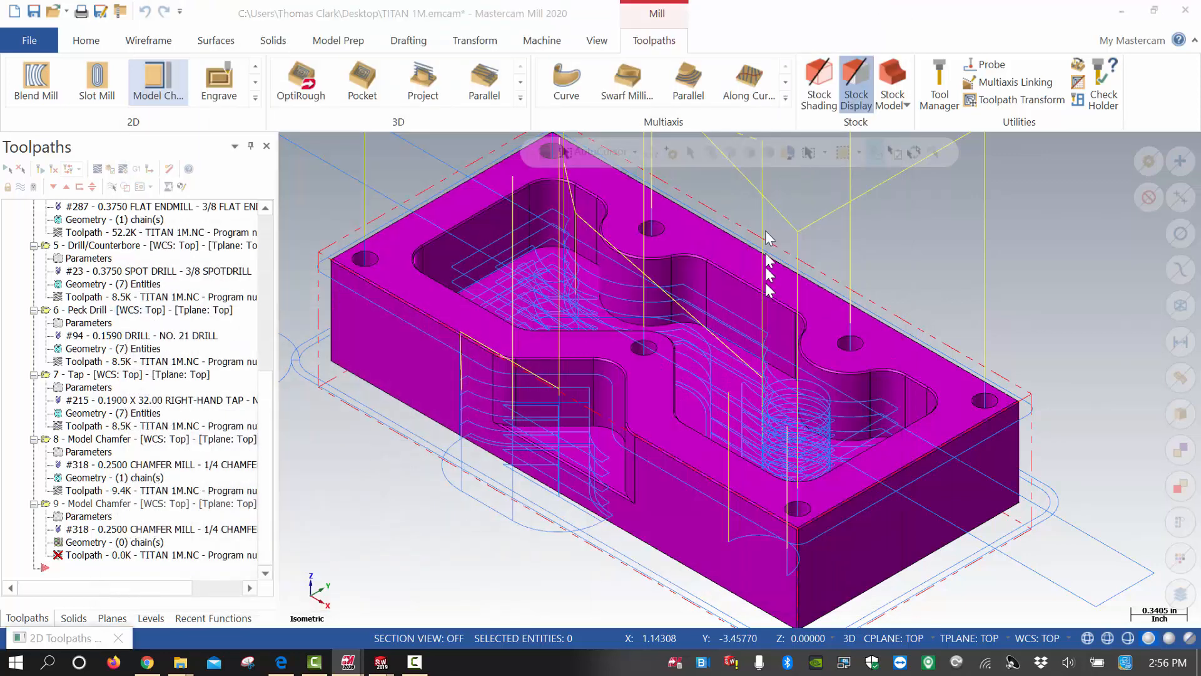
{"action": "left_click", "coordinate": [757, 298]}
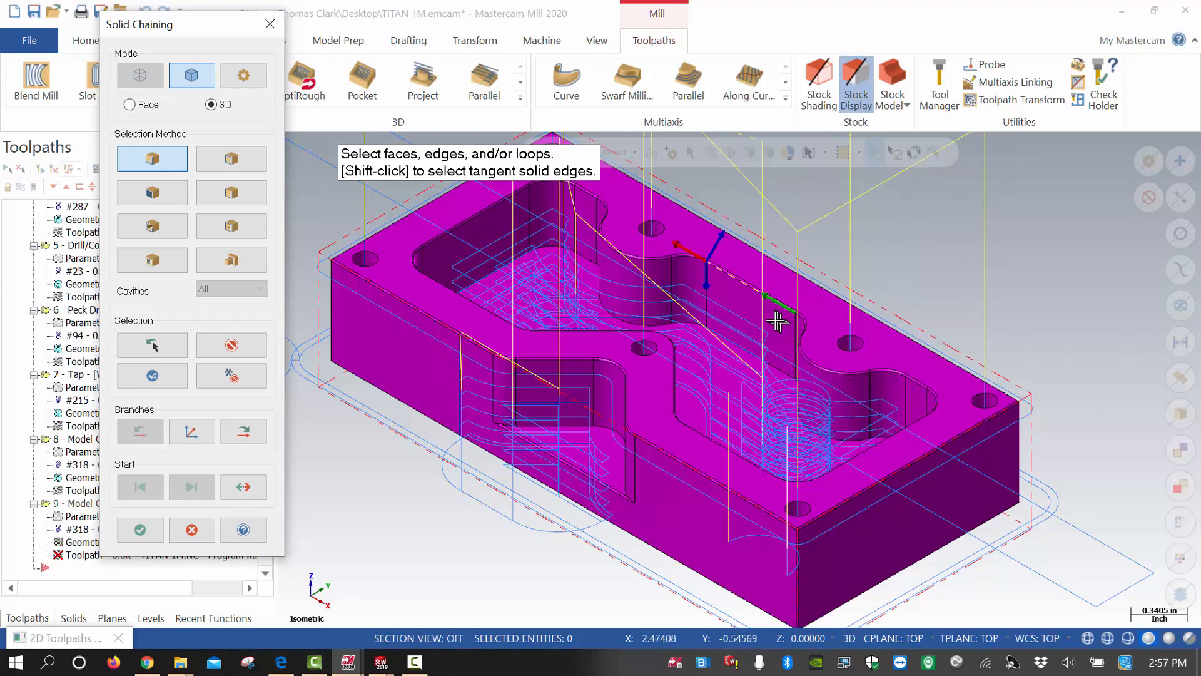
{"action": "left_click", "coordinate": [247, 436]}
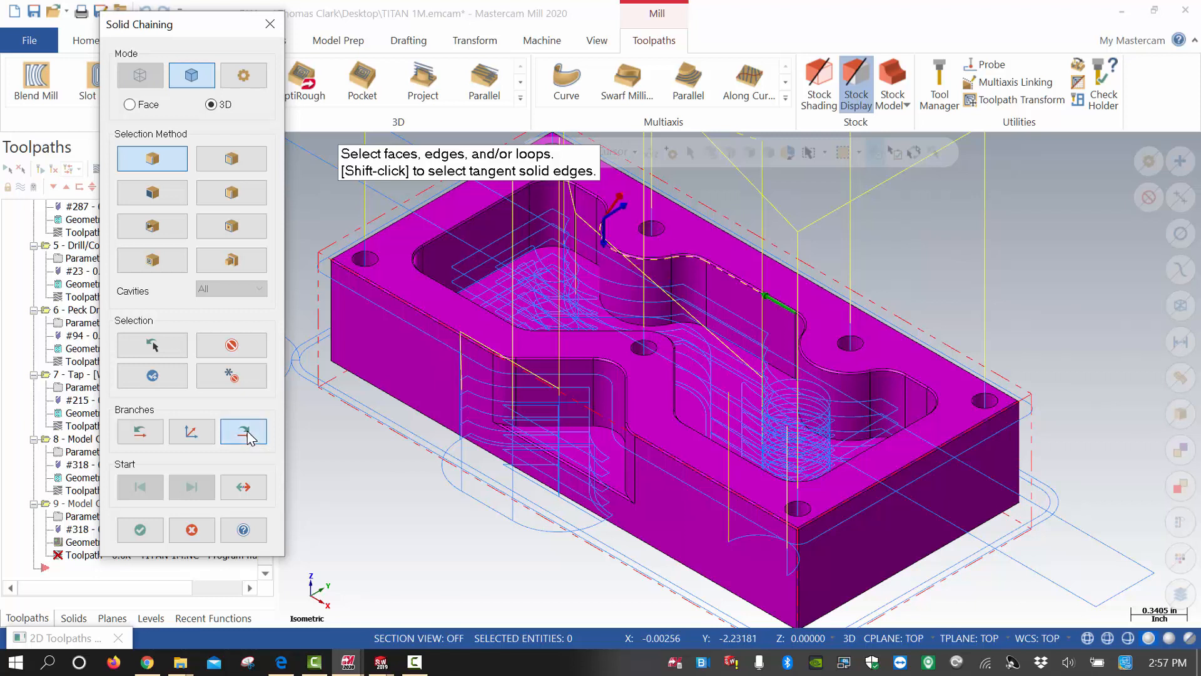
{"action": "left_click", "coordinate": [247, 436]}
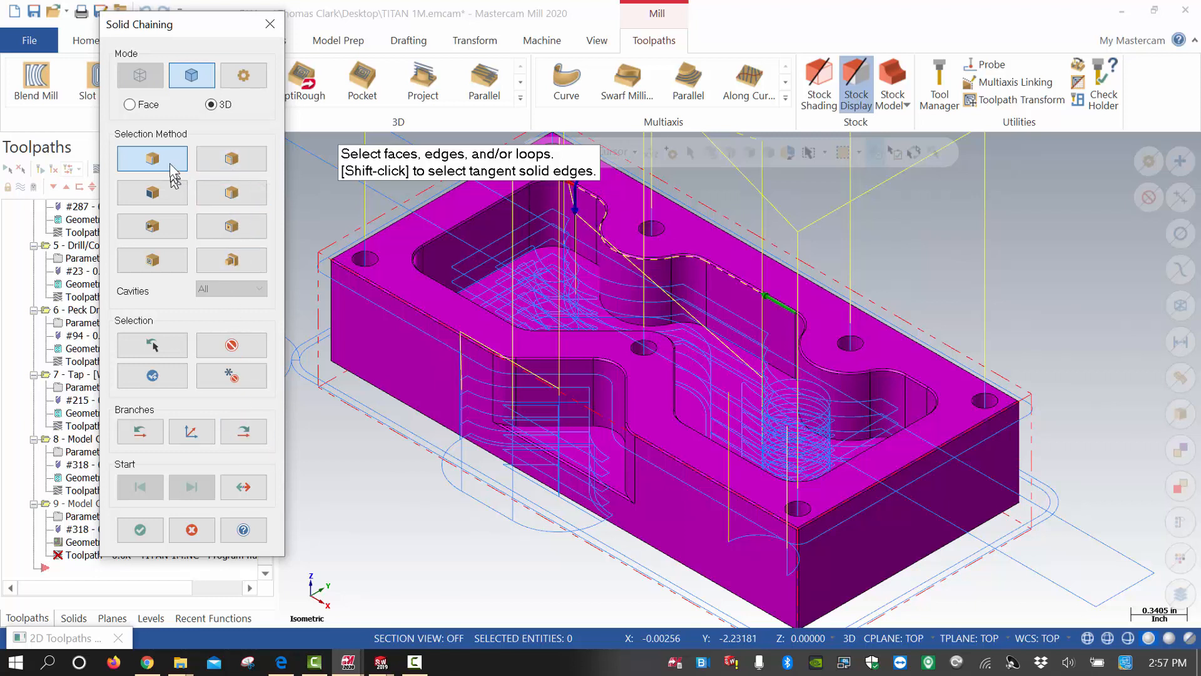
{"action": "left_click", "coordinate": [244, 441]}
{"action": "left_click", "coordinate": [244, 441]}
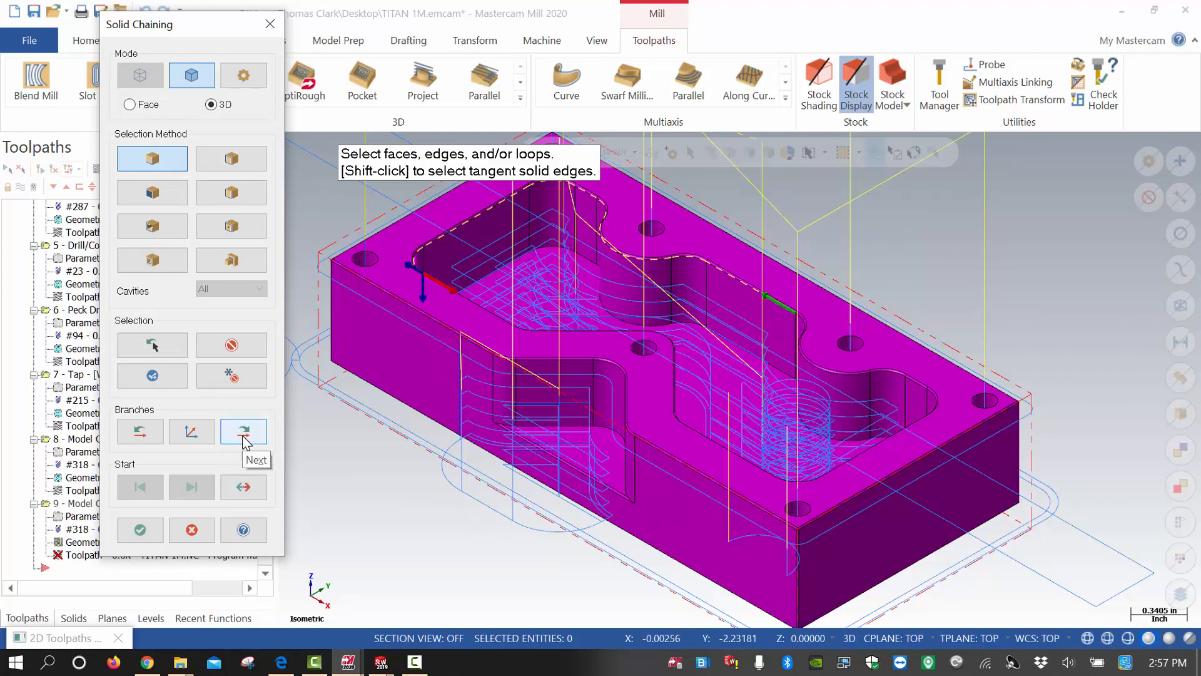
{"action": "left_click", "coordinate": [244, 442]}
{"action": "left_click", "coordinate": [245, 442]}
{"action": "left_click", "coordinate": [244, 441]}
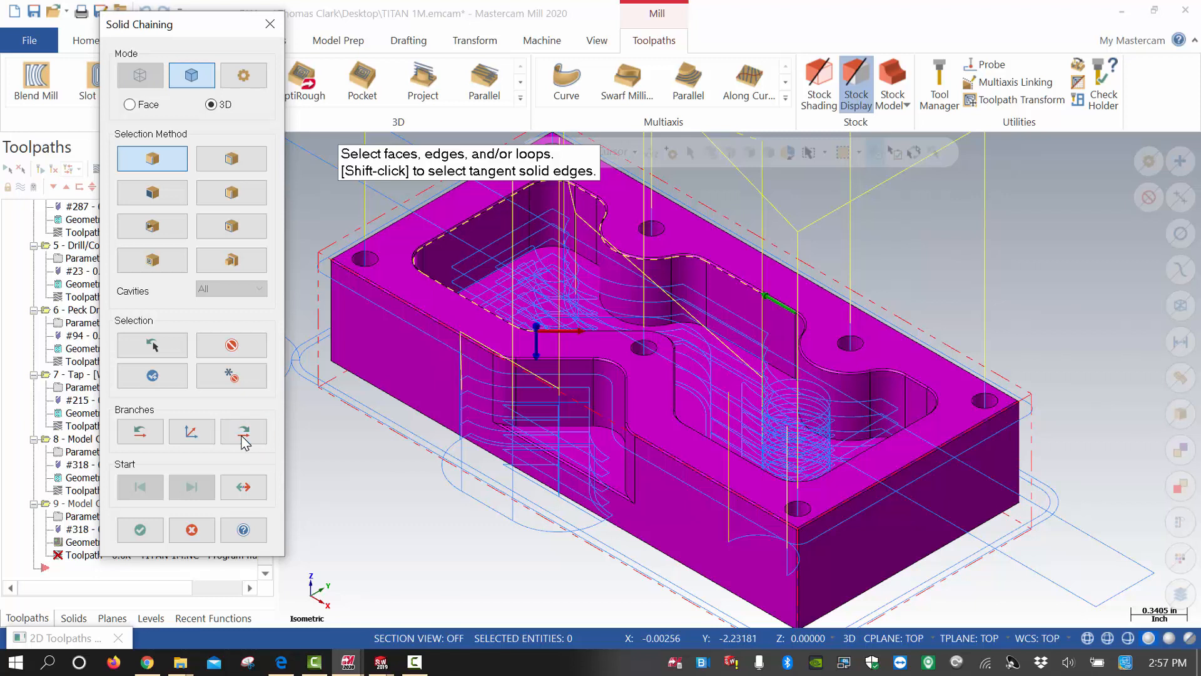
{"action": "left_click", "coordinate": [244, 441]}
{"action": "left_click", "coordinate": [245, 442]}
{"action": "left_click", "coordinate": [244, 441]}
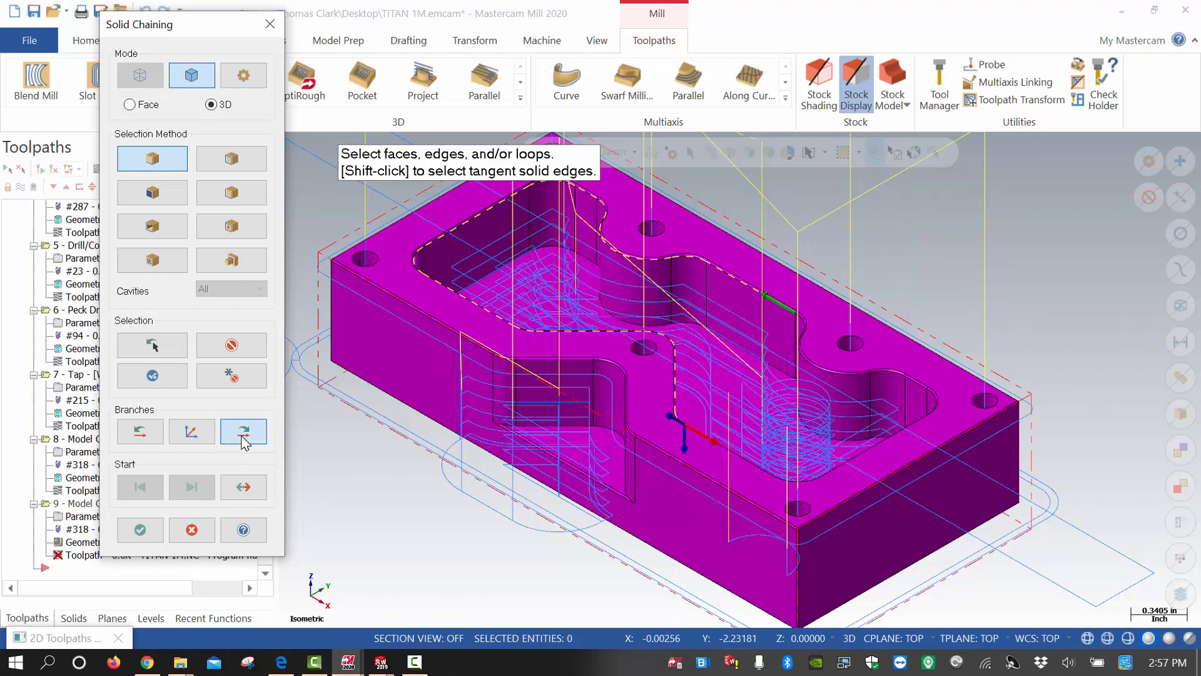
{"action": "left_click", "coordinate": [244, 441]}
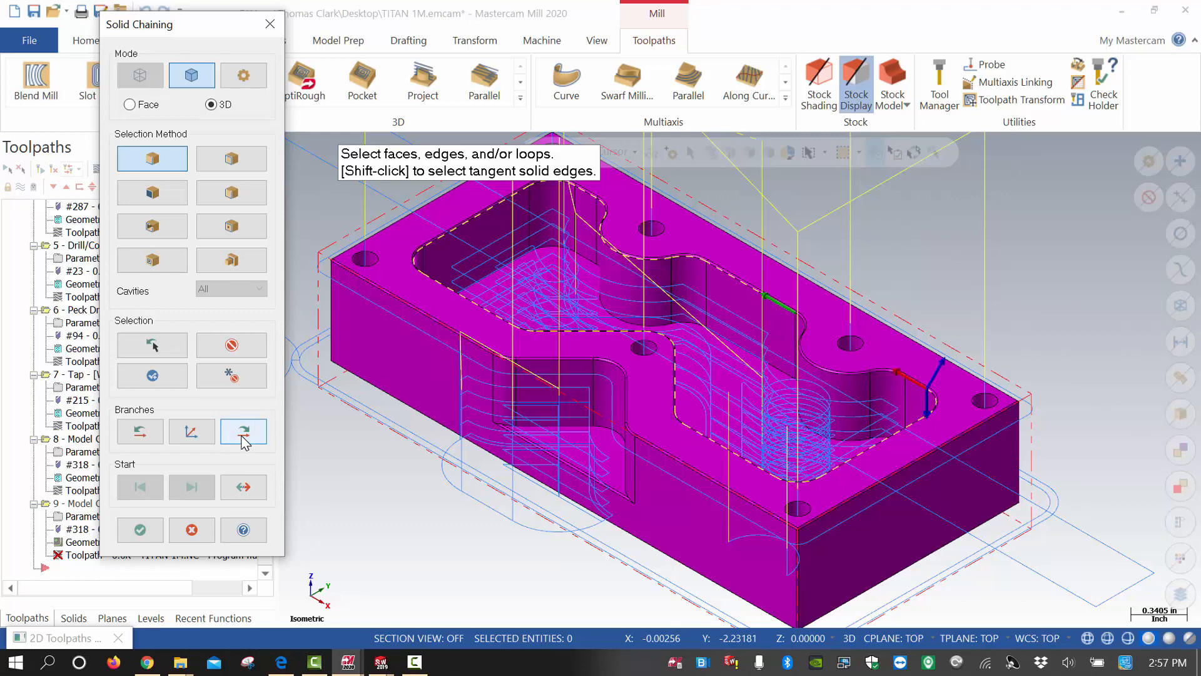
{"action": "left_click", "coordinate": [244, 441]}
{"action": "left_click", "coordinate": [244, 441]}
{"action": "left_click", "coordinate": [243, 441]}
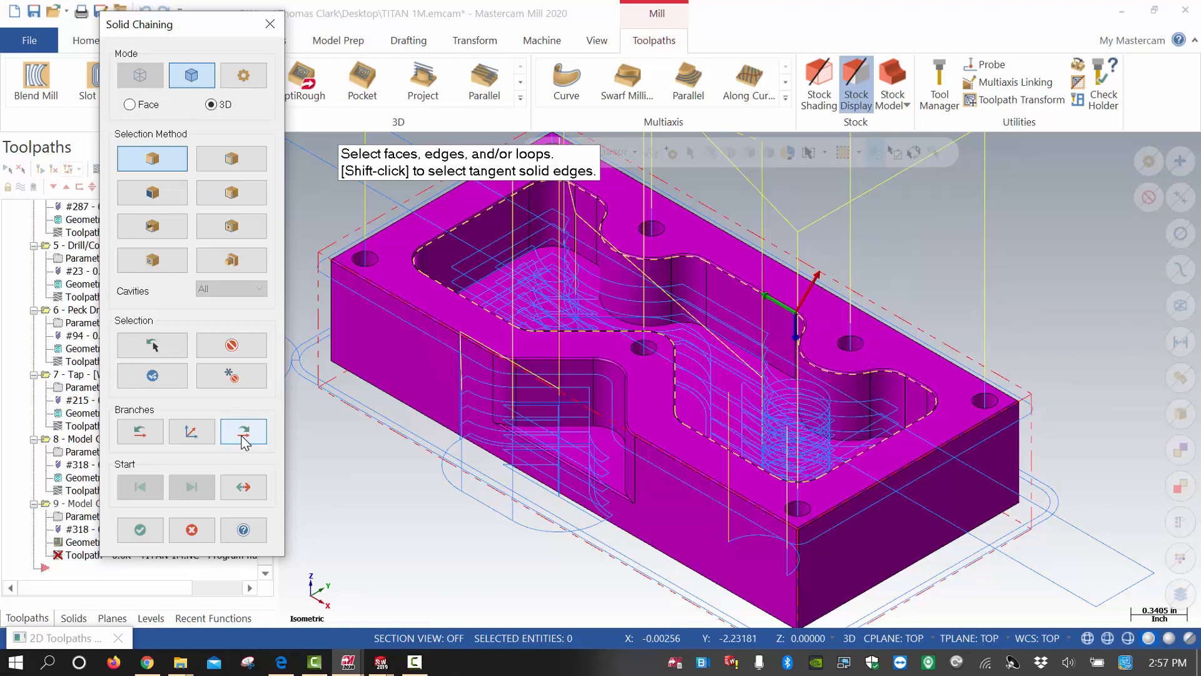
- Accept the pocket edge chain, check the linking parameters, and generate the second Model Chamfer toolpath
{"action": "left_click", "coordinate": [140, 530]}
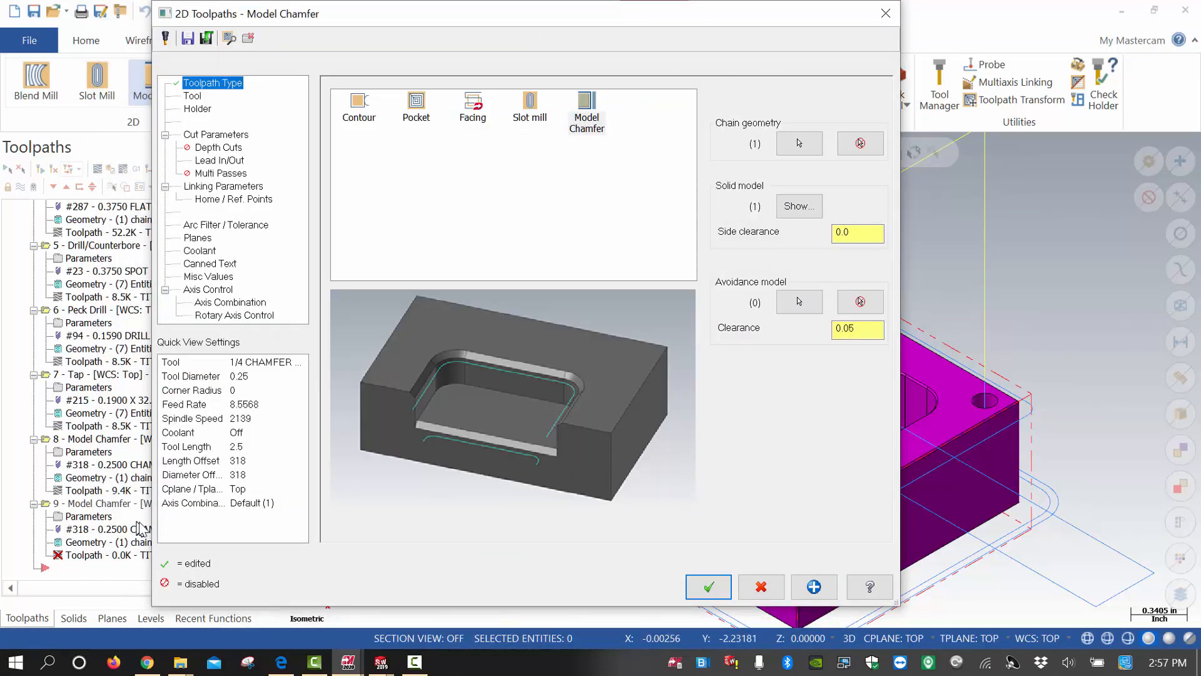
{"action": "left_click", "coordinate": [224, 186]}
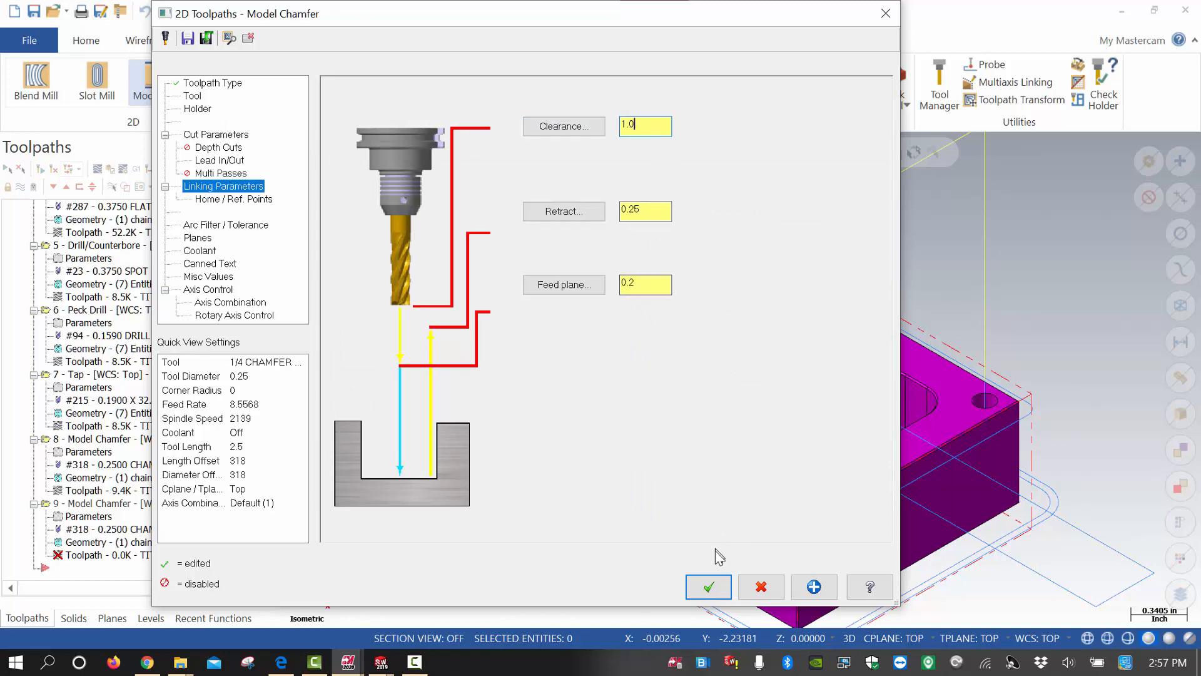
{"action": "left_click", "coordinate": [708, 586]}
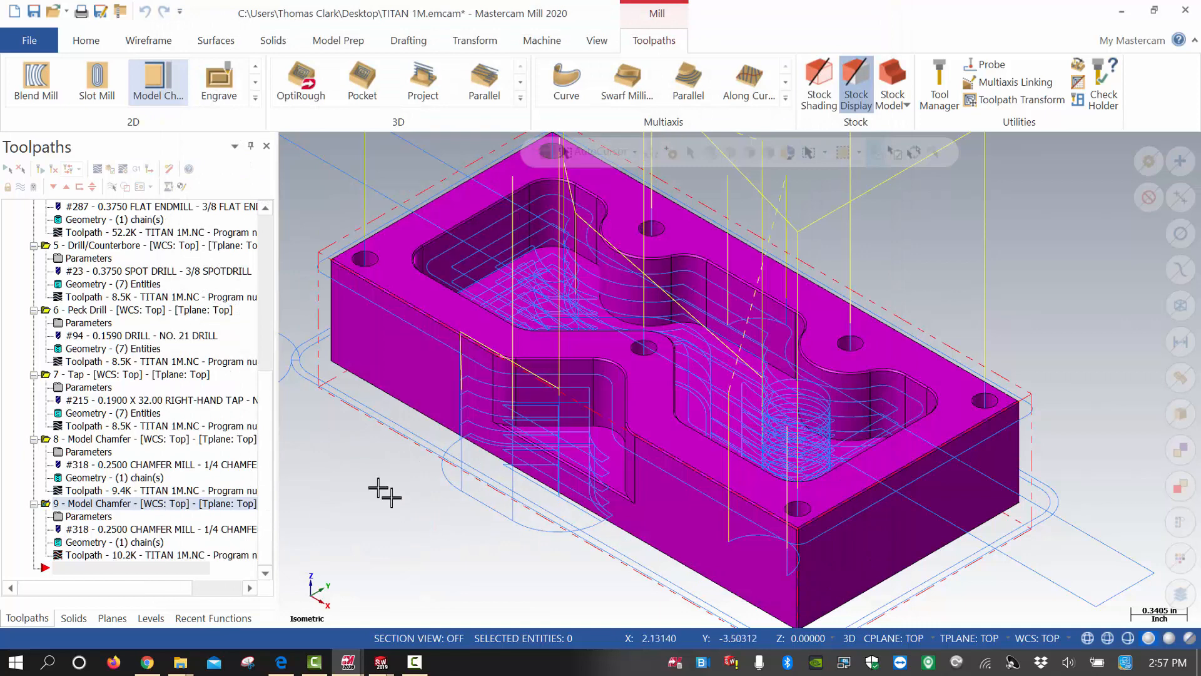
- Verify all operations in the Mastercam Simulator, advancing operation by operation to the start of the second Model Chamfer
{"action": "left_click", "coordinate": [53, 171]}
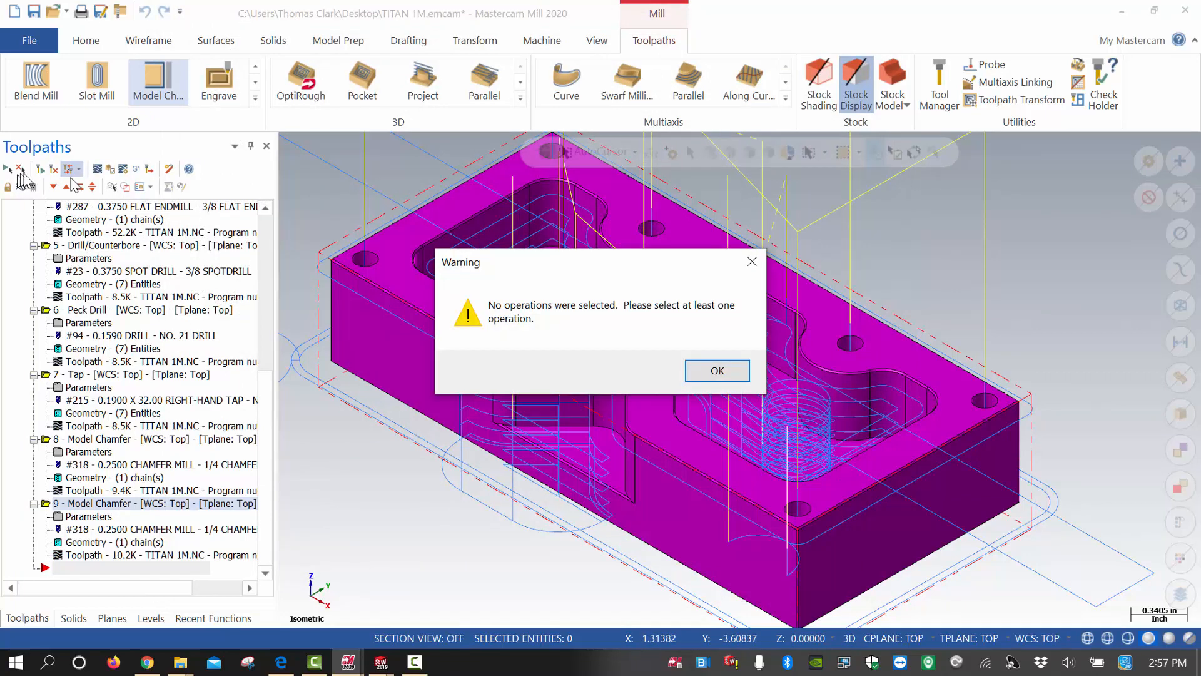
{"action": "left_click", "coordinate": [699, 374]}
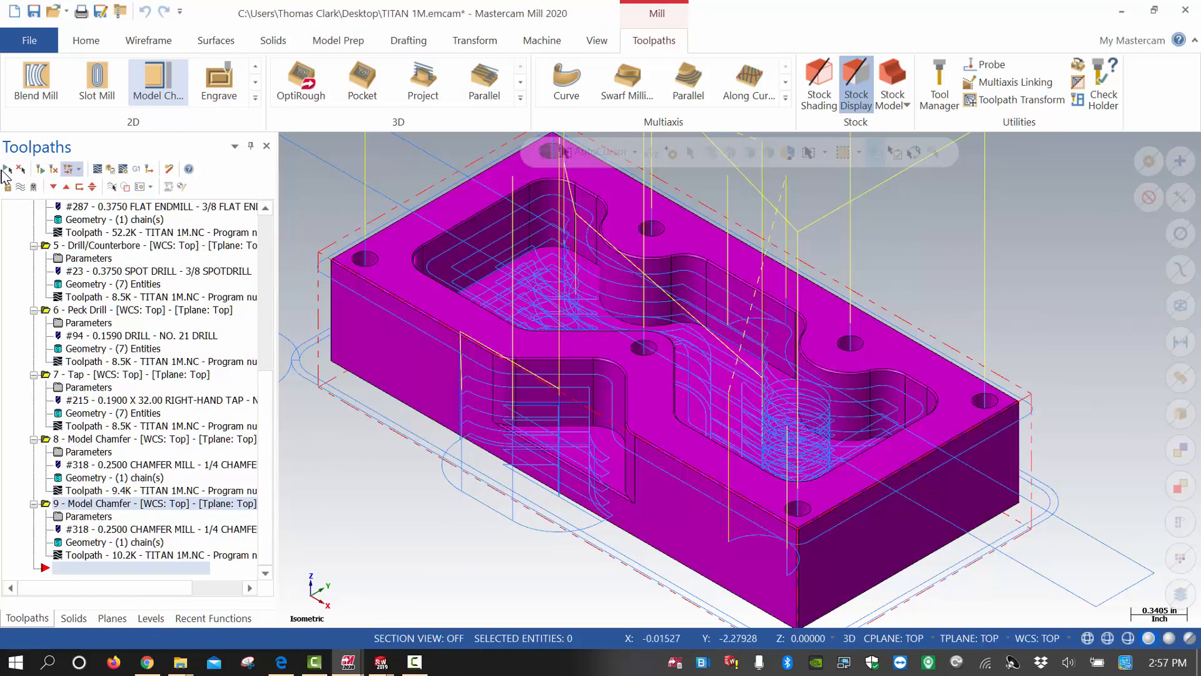
{"action": "left_click", "coordinate": [111, 170]}
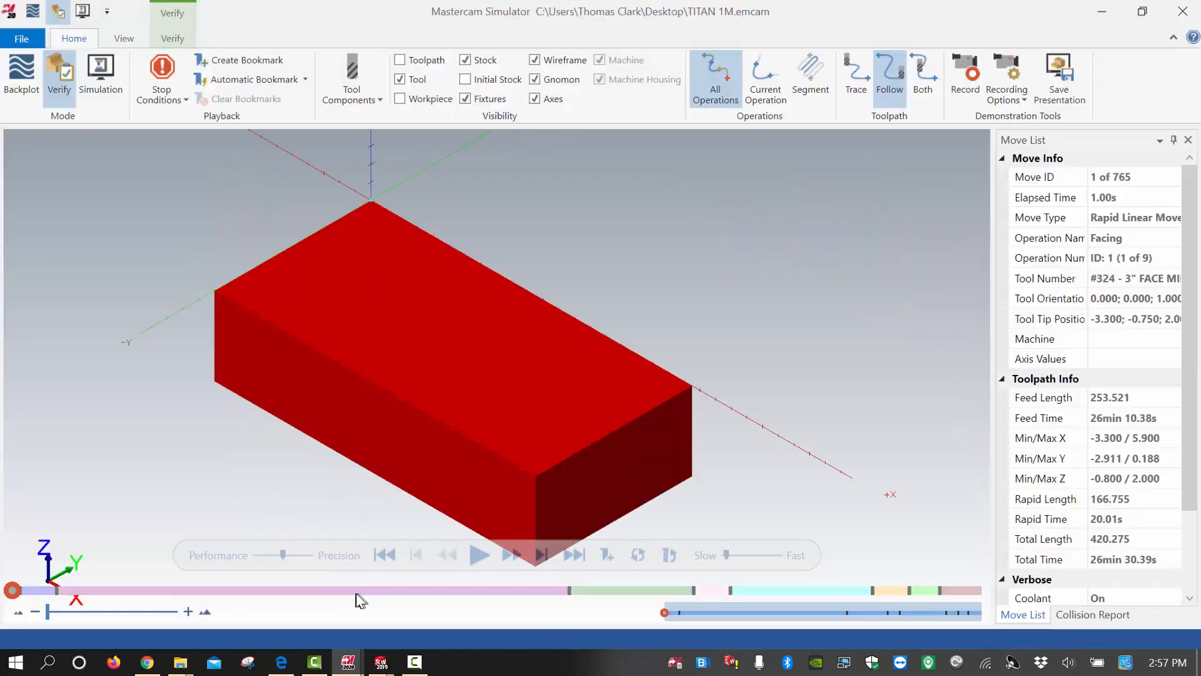
{"action": "left_click", "coordinate": [548, 556]}
{"action": "left_click", "coordinate": [549, 556]}
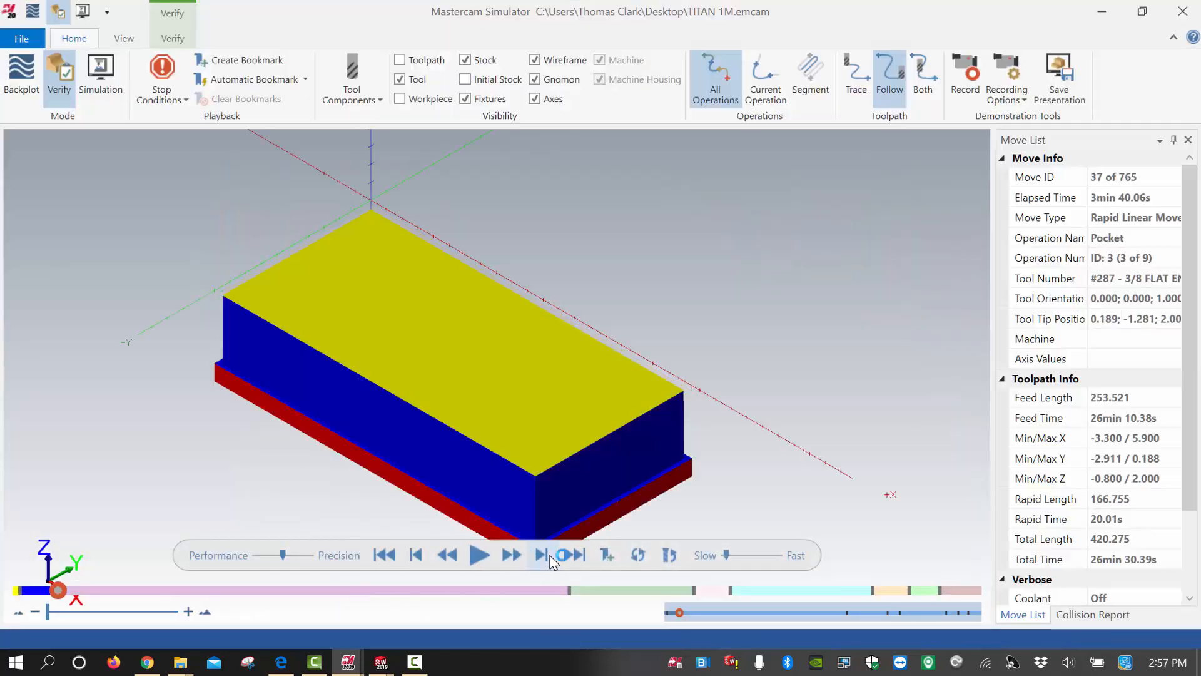
{"action": "left_click", "coordinate": [551, 555]}
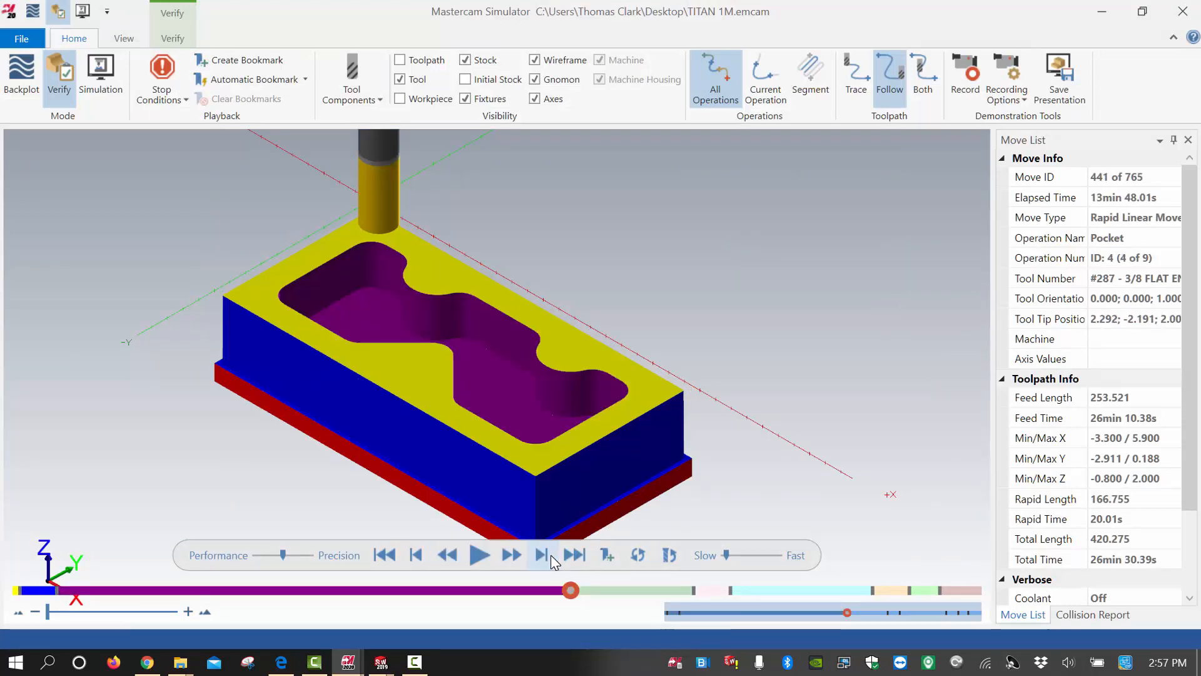
{"action": "left_click", "coordinate": [551, 556]}
{"action": "left_click", "coordinate": [542, 555]}
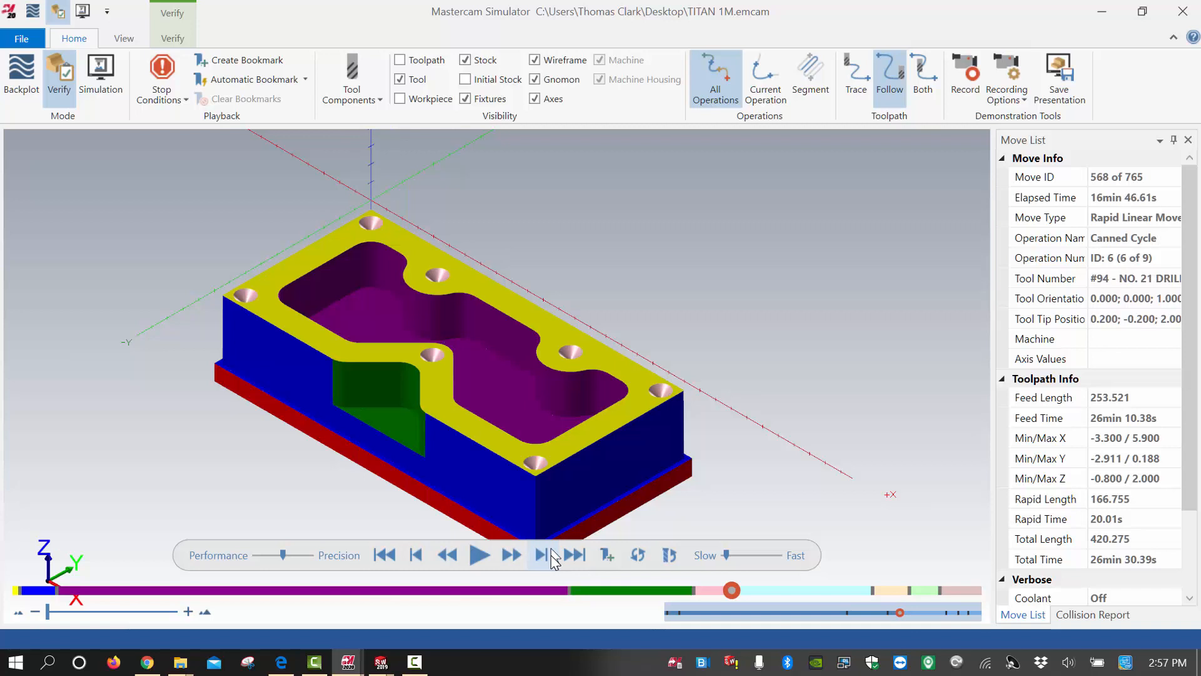
{"action": "left_click", "coordinate": [541, 555]}
{"action": "left_click", "coordinate": [542, 555]}
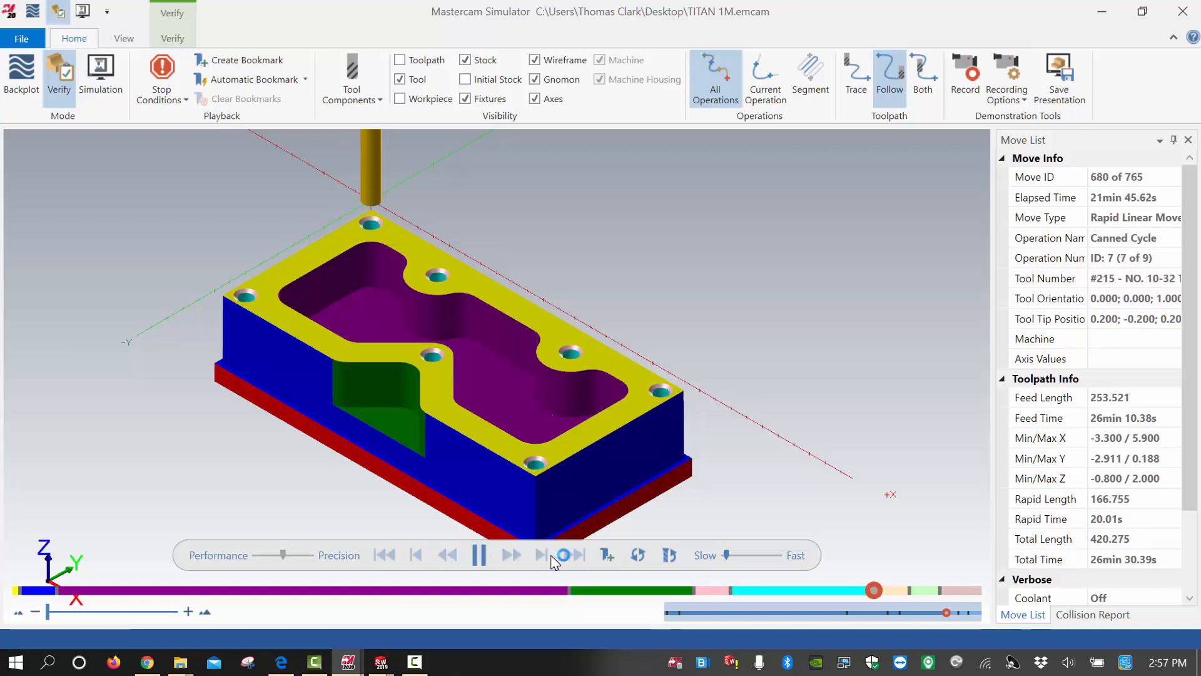
{"action": "left_click", "coordinate": [541, 554]}
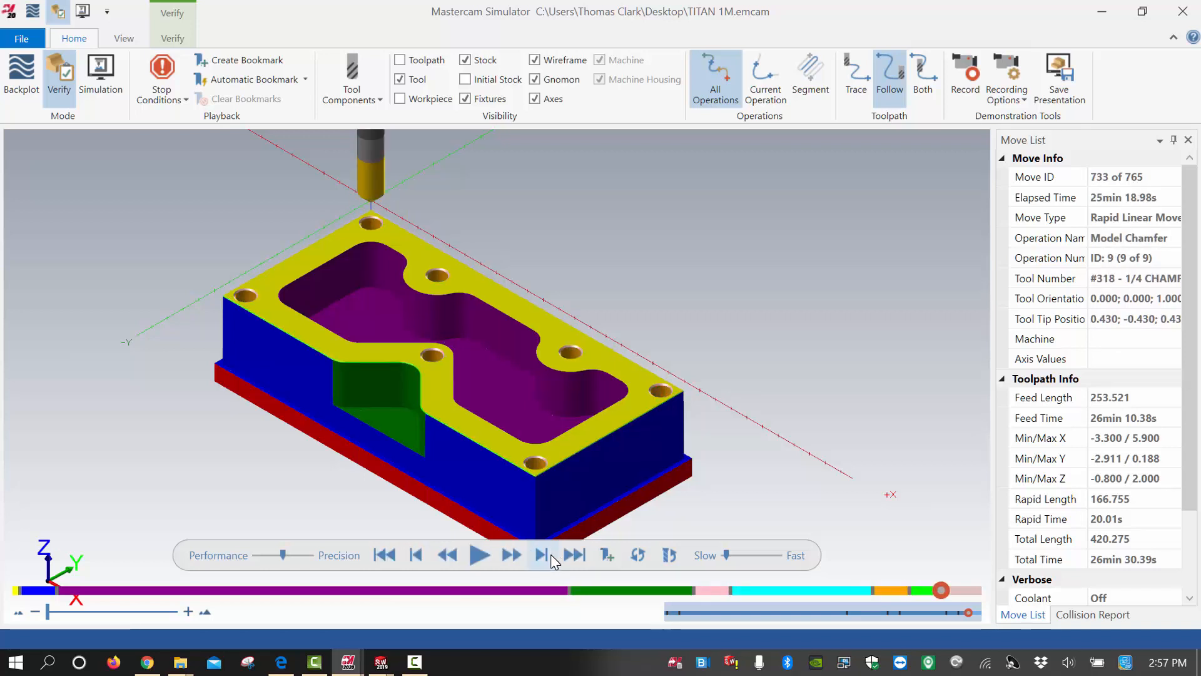
- Play the second Model Chamfer operation through to the end on the pocket edge and close the simulator
{"action": "scroll", "coordinate": [536, 473], "scroll_direction": "up", "scroll_amount": 5}
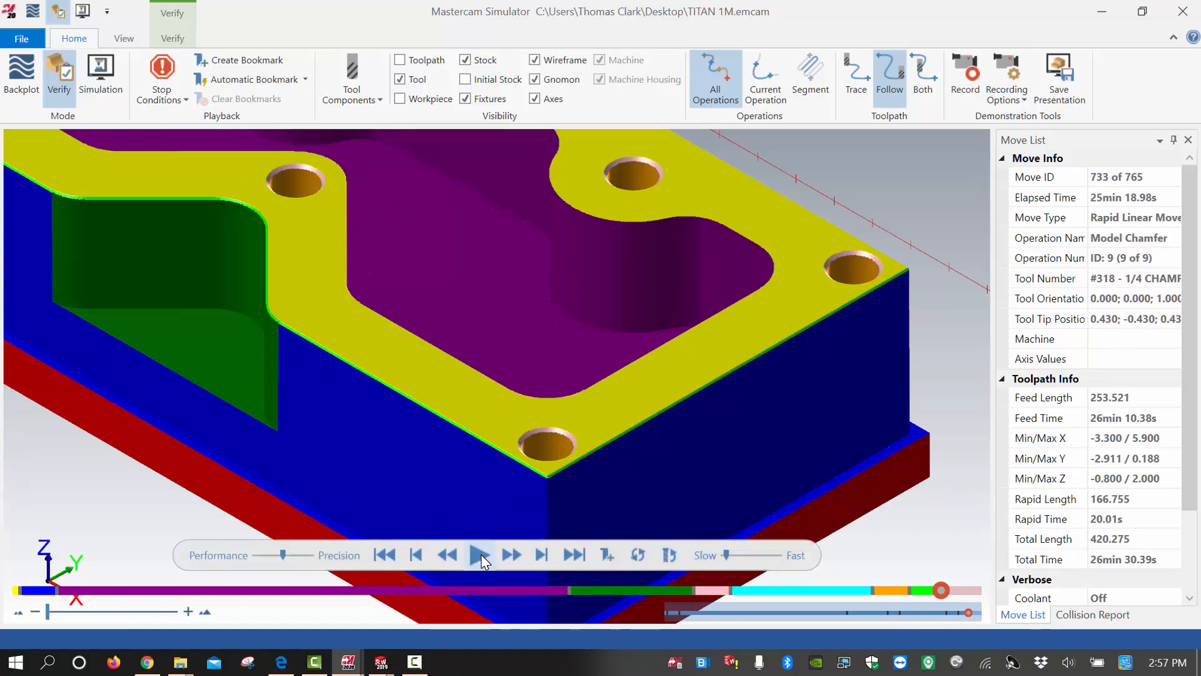
{"action": "scroll", "coordinate": [515, 340], "scroll_direction": "down", "scroll_amount": 5}
{"action": "scroll", "coordinate": [516, 344], "scroll_direction": "down", "scroll_amount": 1}
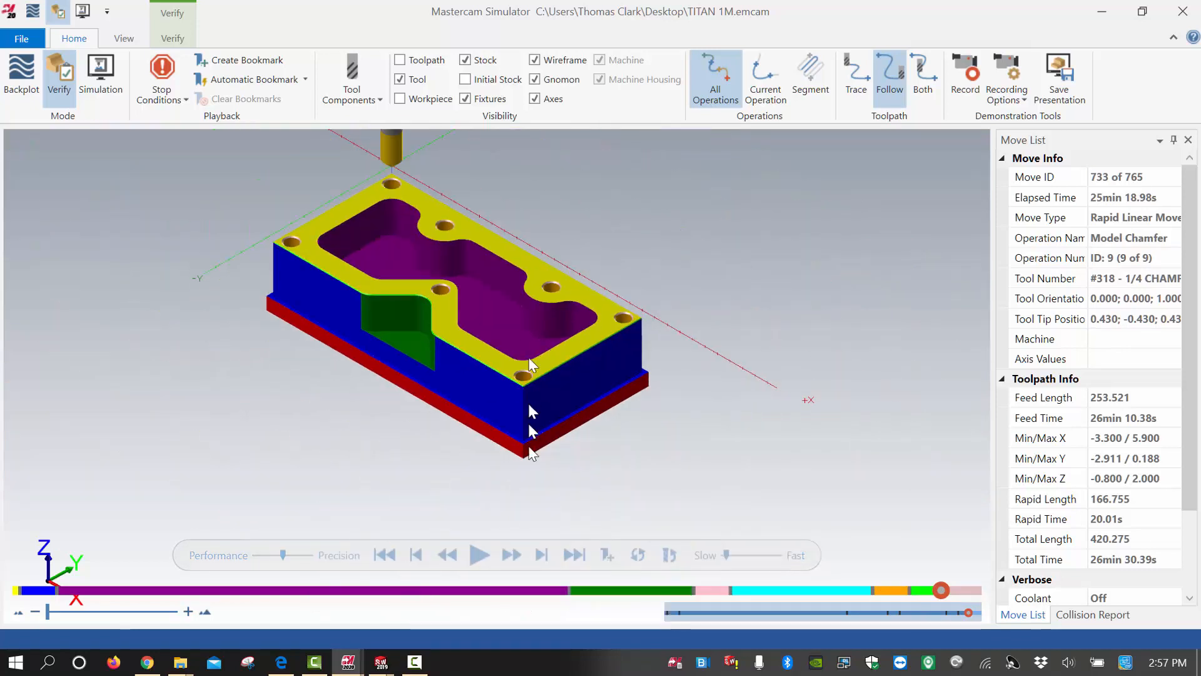
{"action": "left_click", "coordinate": [476, 553]}
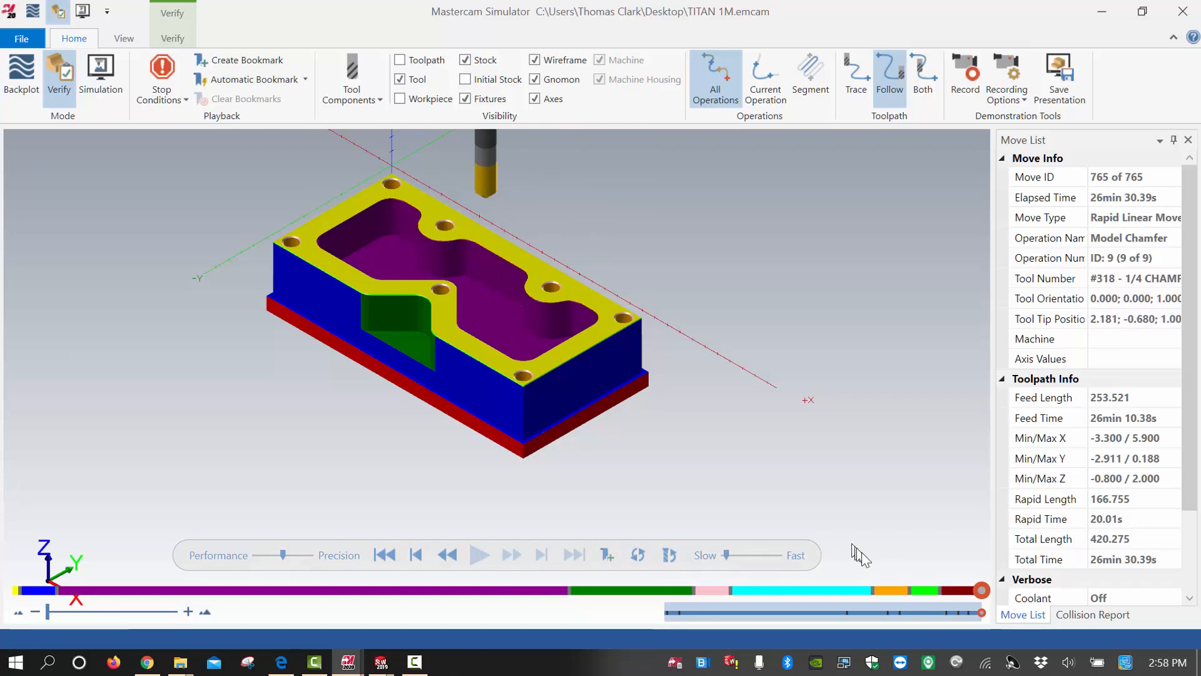
{"action": "left_click", "coordinate": [1182, 11]}
- Verify all operations again from the raw stock at the fastest playback speed, through to the end, and close the simulator
{"action": "scroll", "coordinate": [926, 338], "scroll_direction": "up", "scroll_amount": 2}
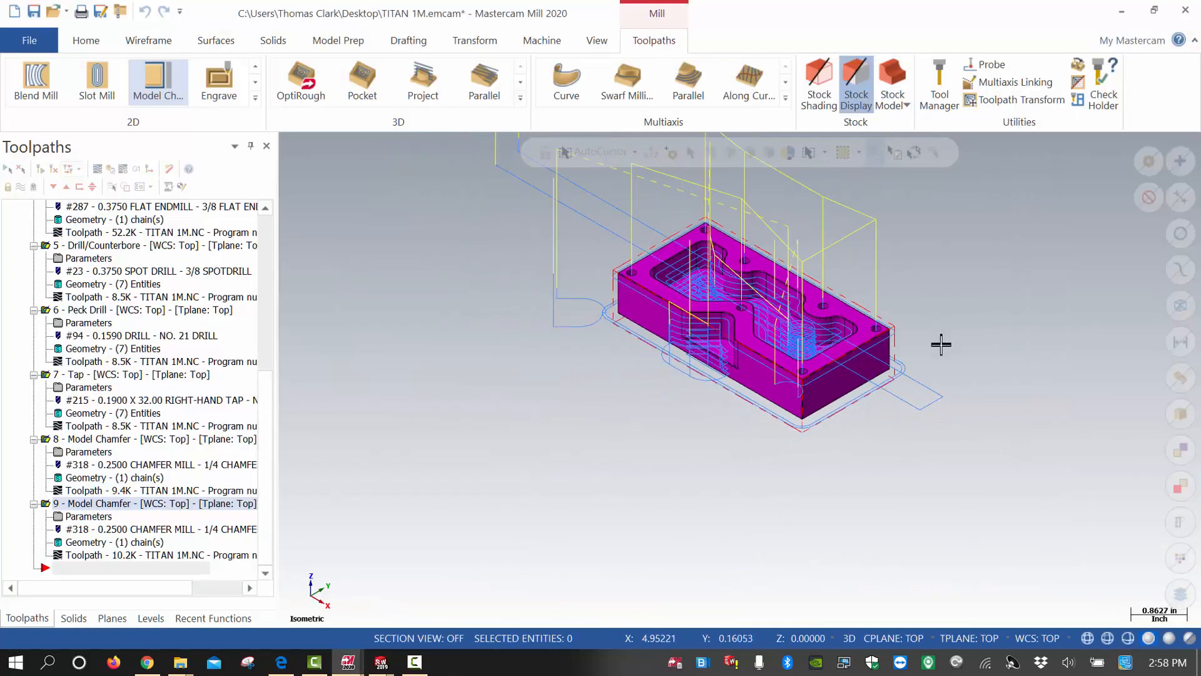
{"action": "middle_click_drag", "start_coordinate": [708, 433], "coordinate": [757, 372]}
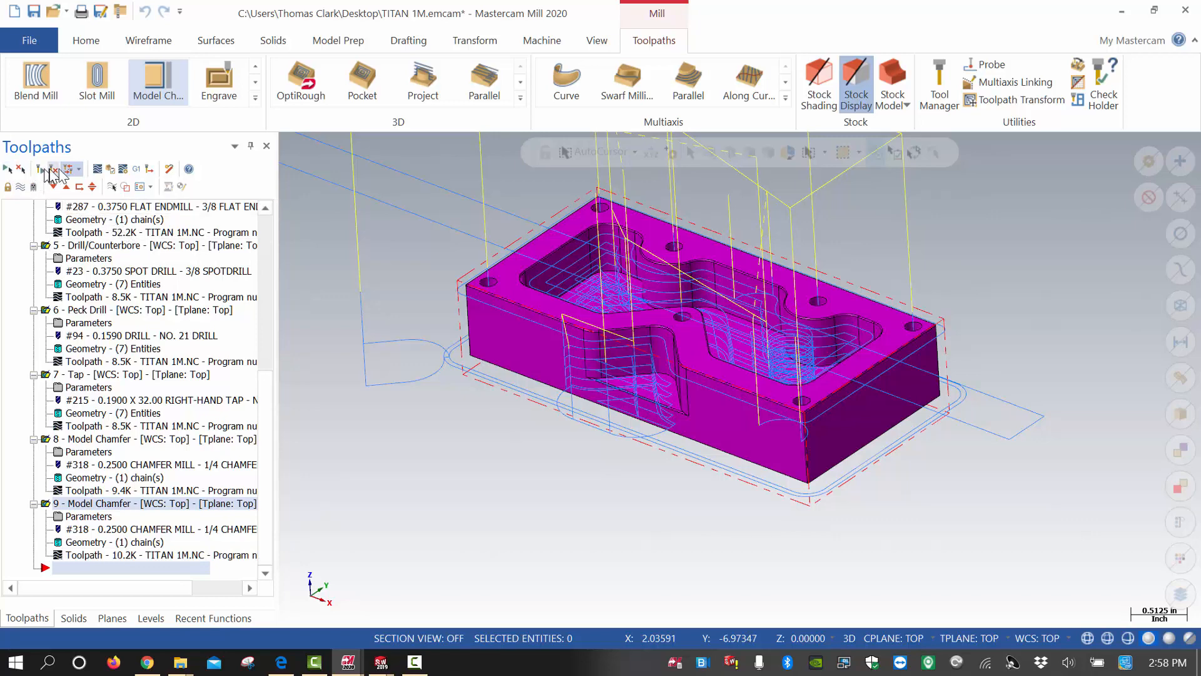
{"action": "left_click", "coordinate": [122, 181]}
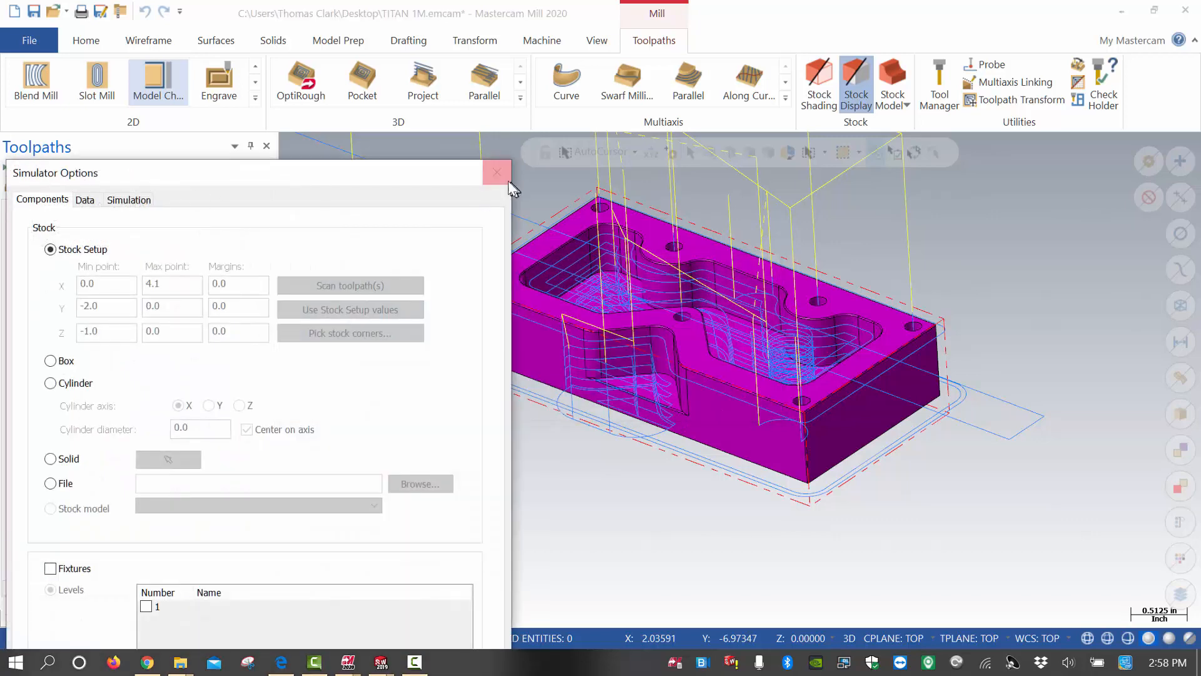
{"action": "left_click", "coordinate": [493, 170]}
{"action": "left_click", "coordinate": [109, 170]}
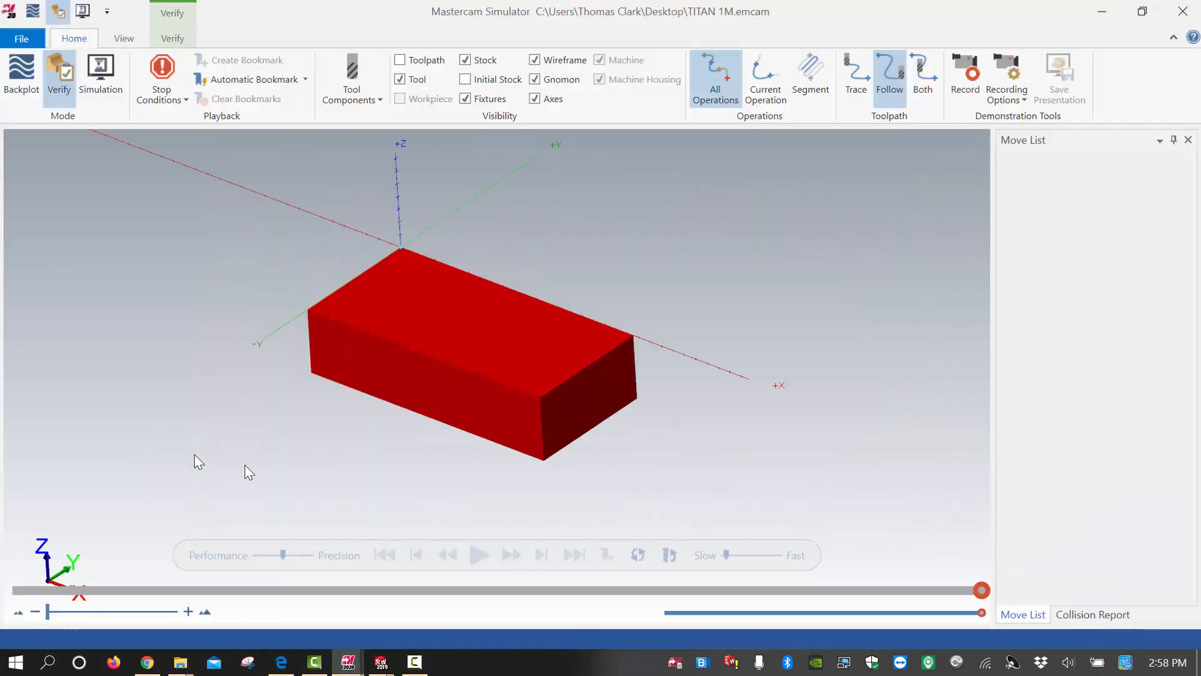
{"action": "left_click", "coordinate": [478, 555]}
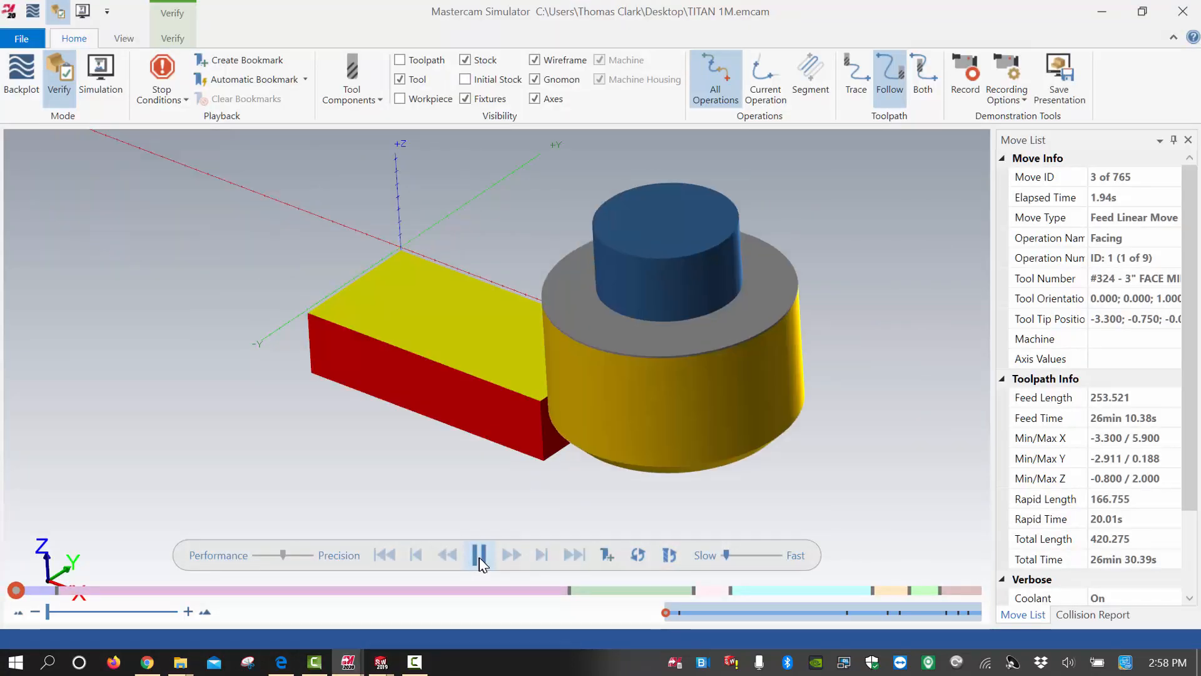
{"action": "left_click_drag", "start_coordinate": [725, 555], "coordinate": [796, 557]}
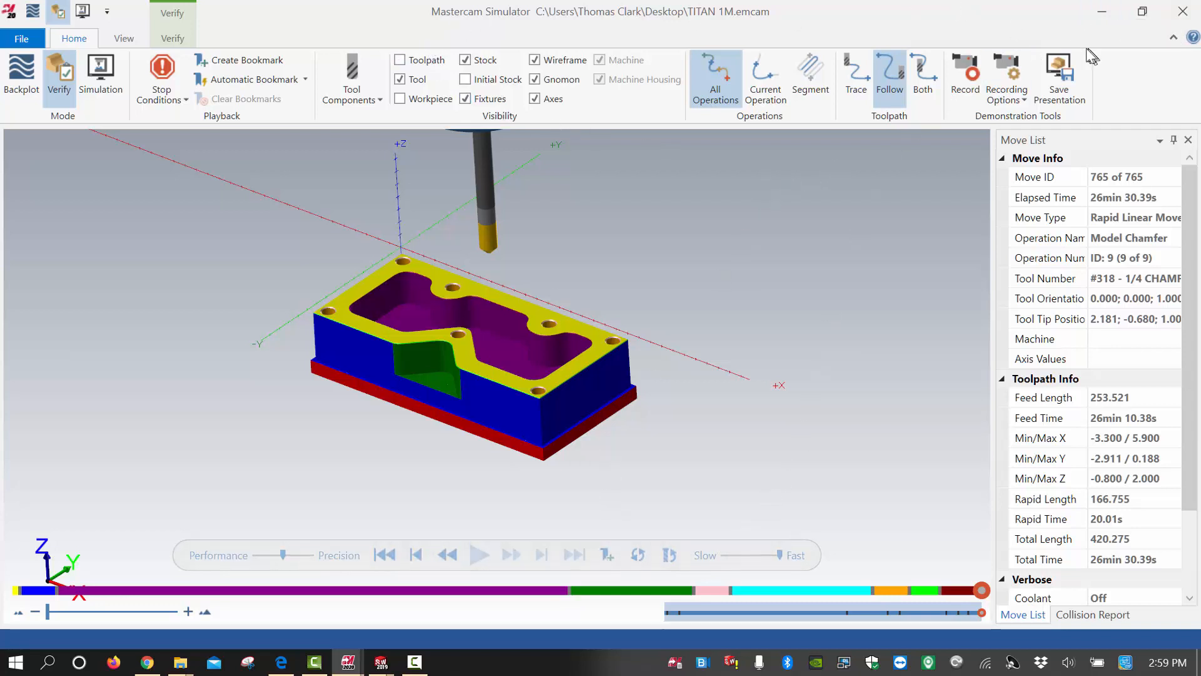
{"action": "left_click", "coordinate": [1182, 12]}
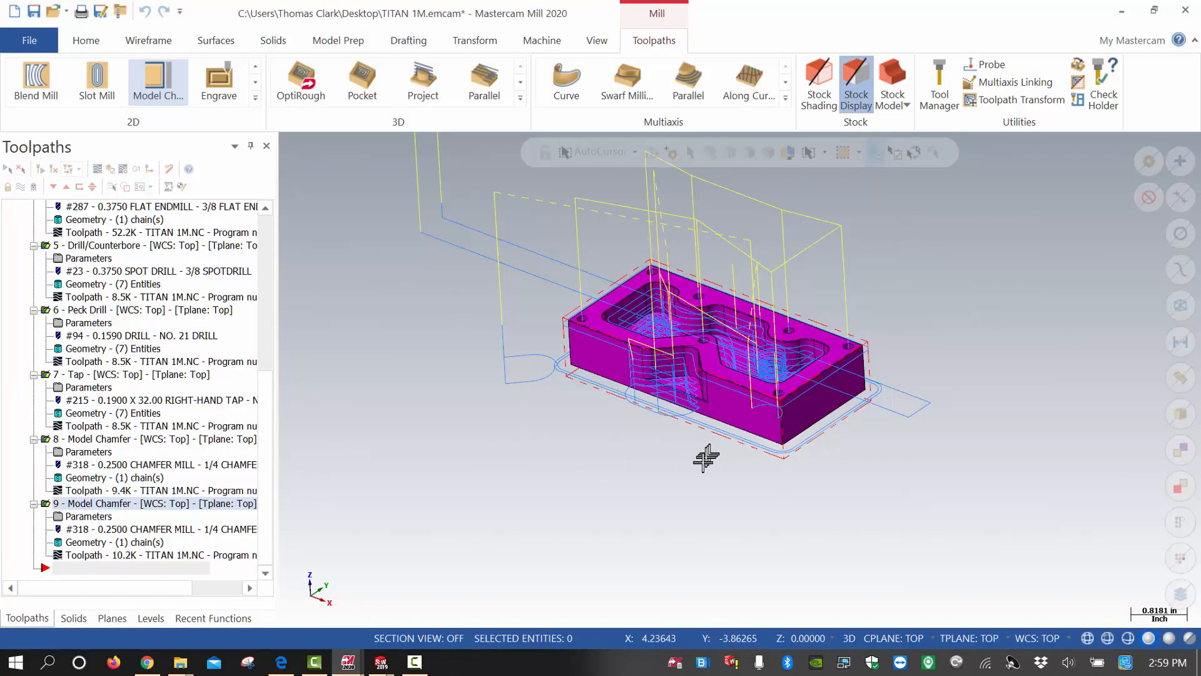